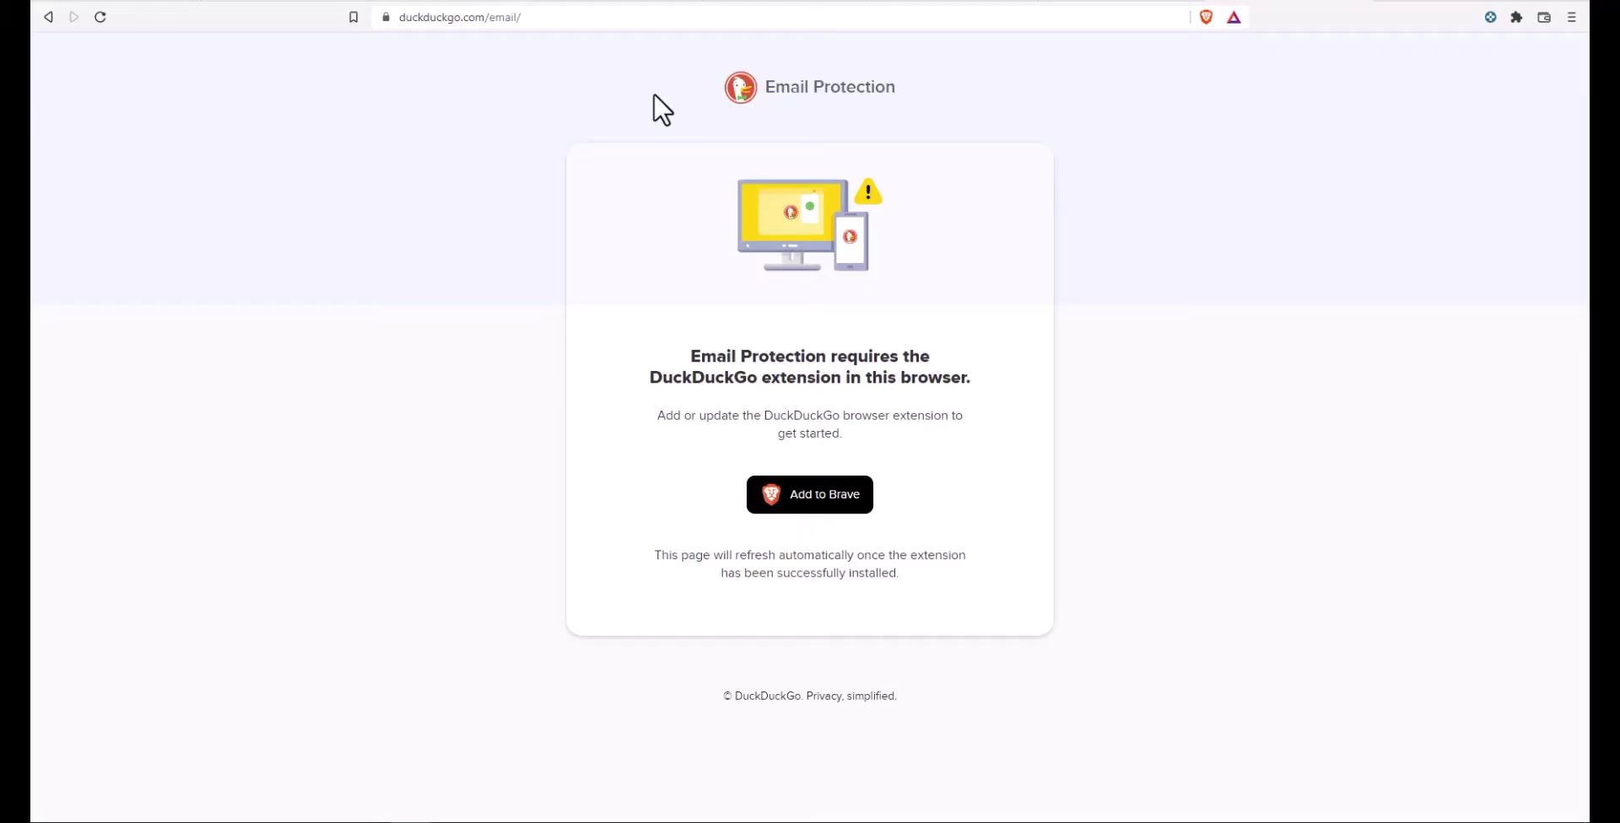
Step: Reload the Email Protection page from the address bar
{"action": "left_click", "coordinate": [556, 18]}
{"action": "left_click", "coordinate": [617, 25]}
{"action": "key", "text": "Return"}
Step: Add DuckDuckGo Privacy Essentials to Brave from its Chrome Web Store page
{"action": "left_click", "coordinate": [820, 497]}
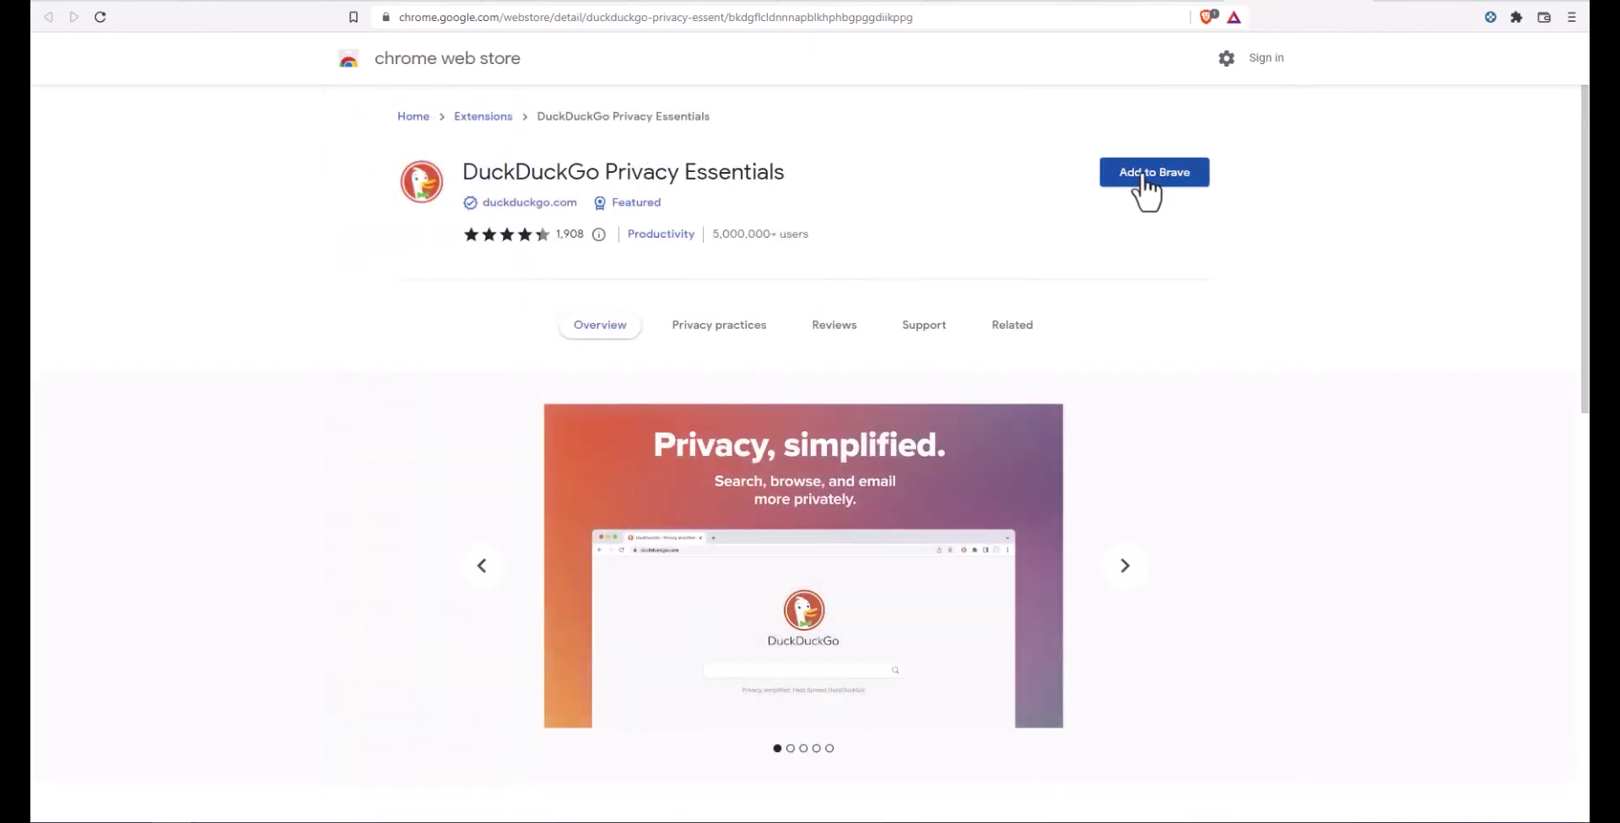
{"action": "left_click", "coordinate": [1144, 176]}
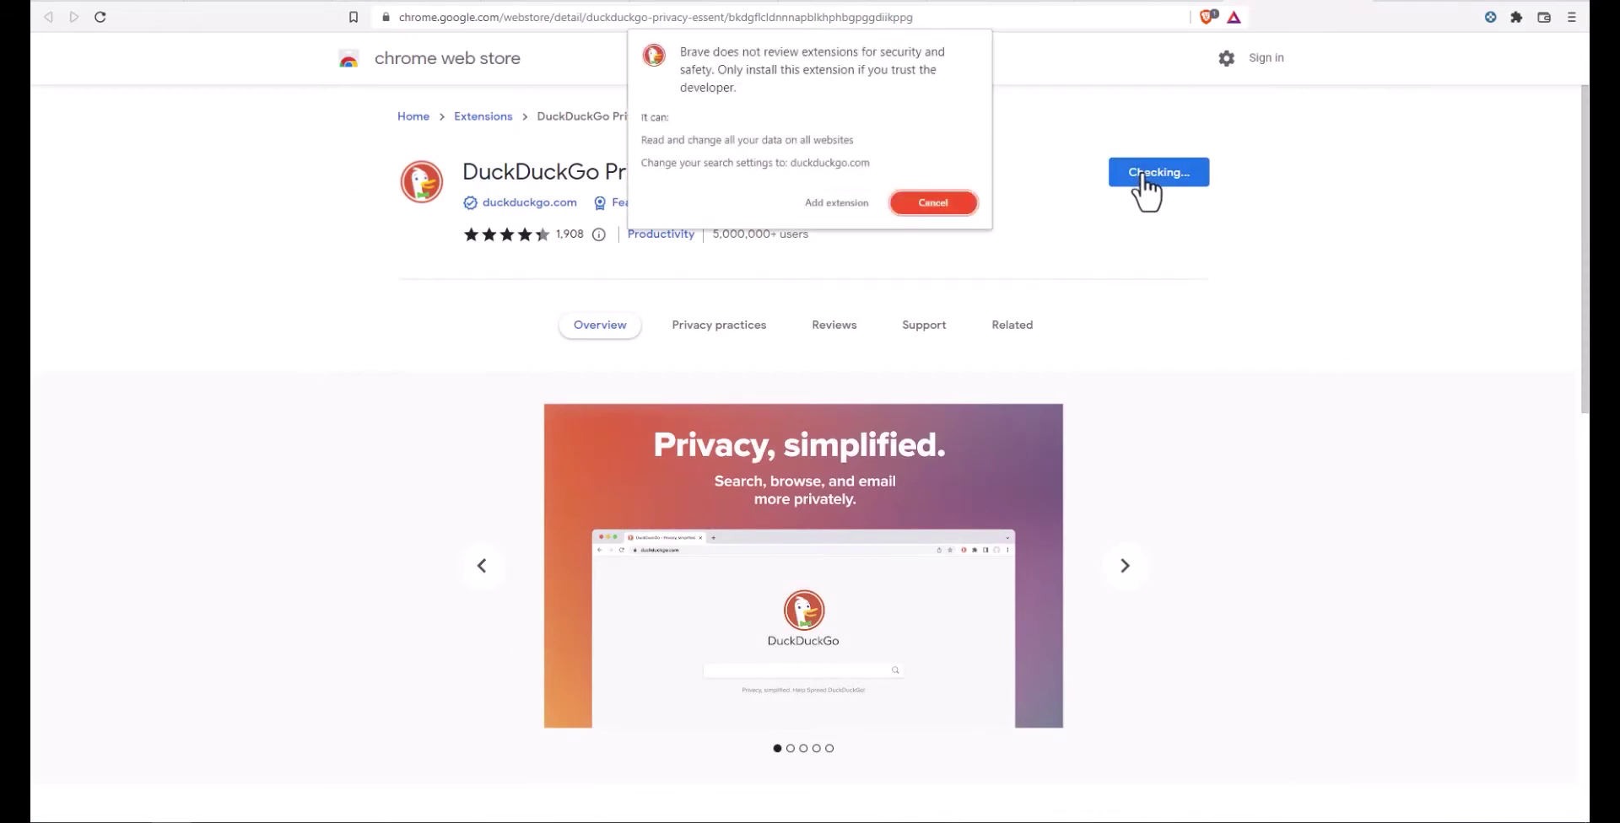
{"action": "left_click", "coordinate": [831, 201]}
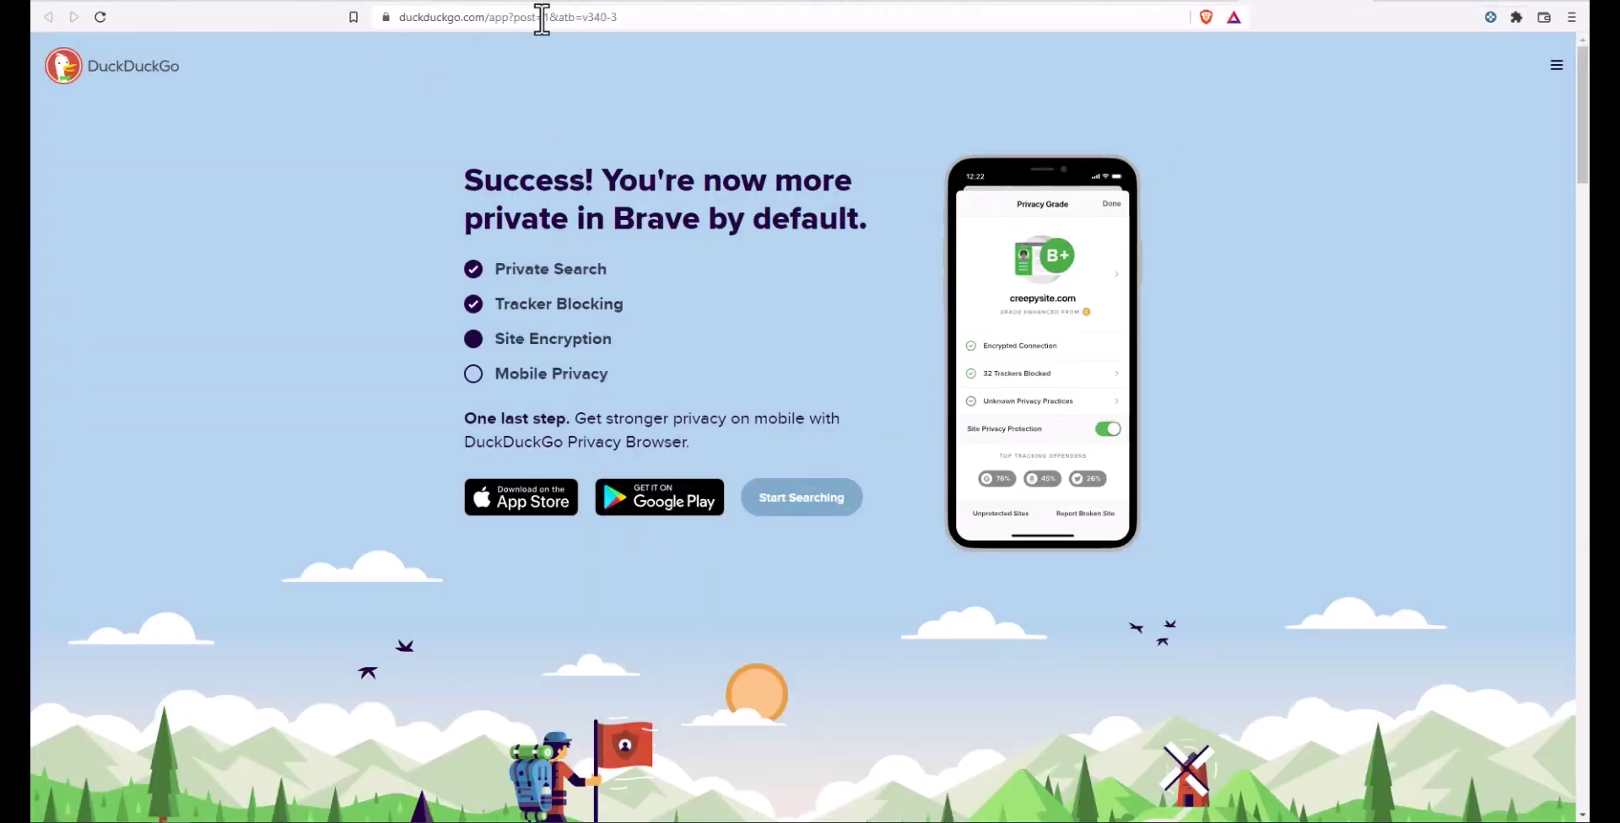
Step: Reload duckduckgo.com/email so it detects the extension, then begin sign-up with Get Started
{"action": "scroll", "coordinate": [684, 228], "scroll_direction": "down", "scroll_amount": 15}
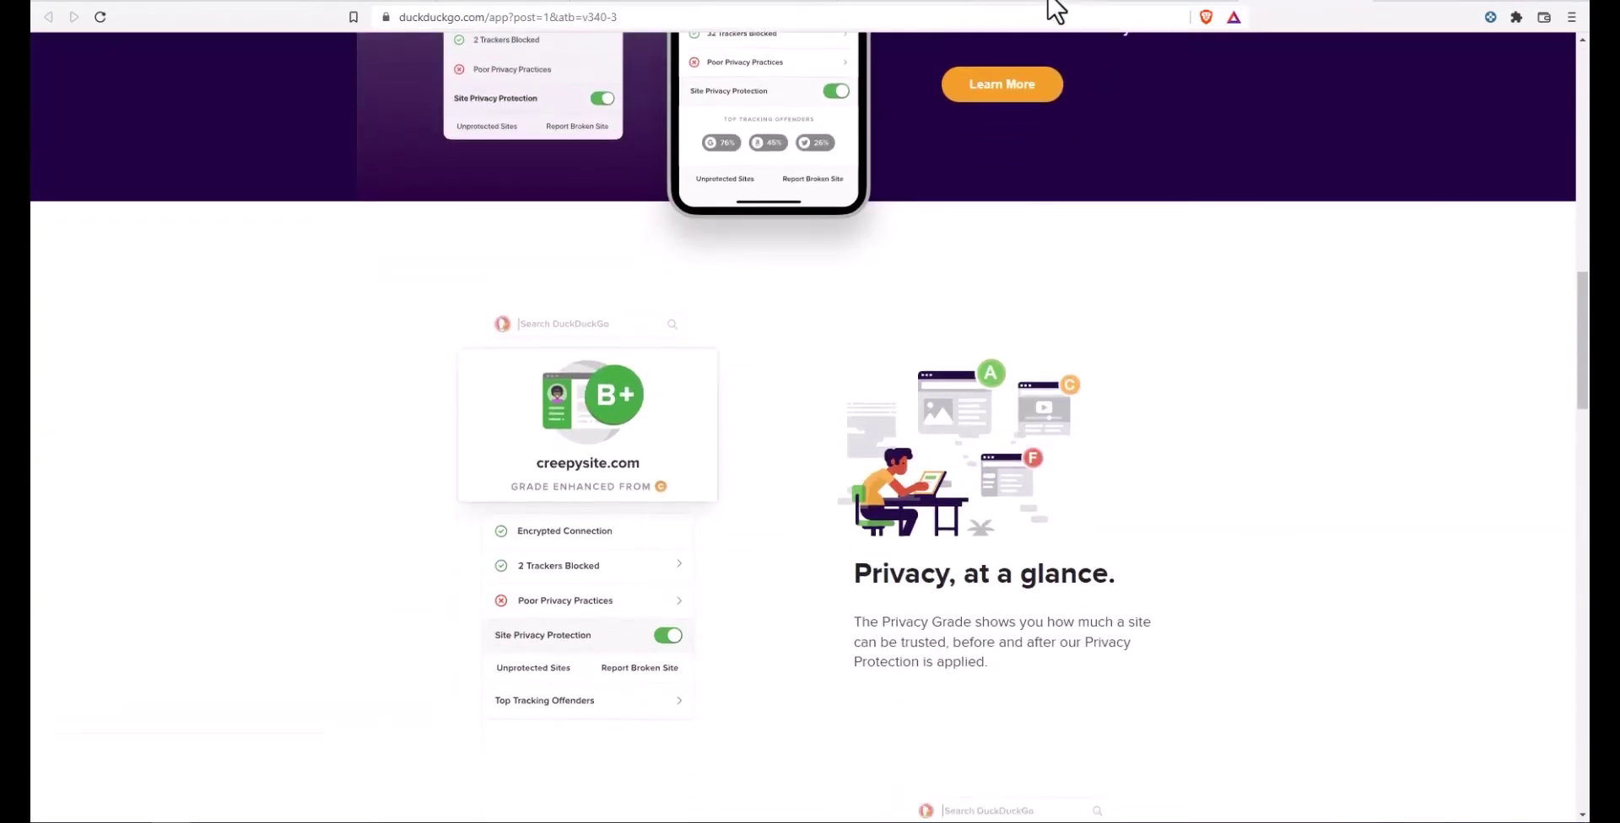
{"action": "left_click", "coordinate": [533, 23]}
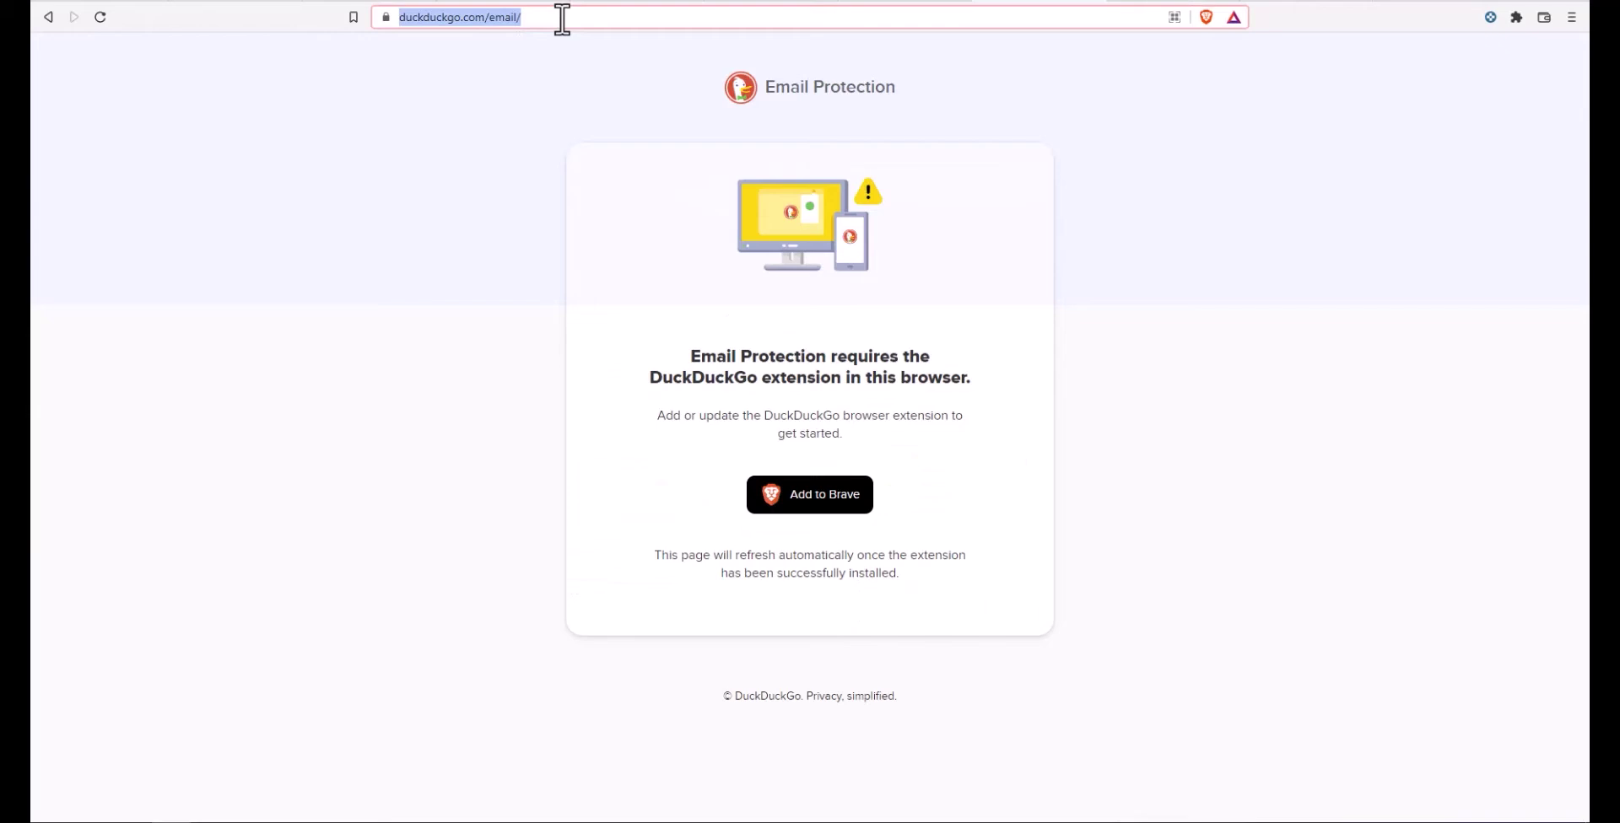
{"action": "left_click", "coordinate": [561, 18]}
{"action": "key", "text": "Return"}
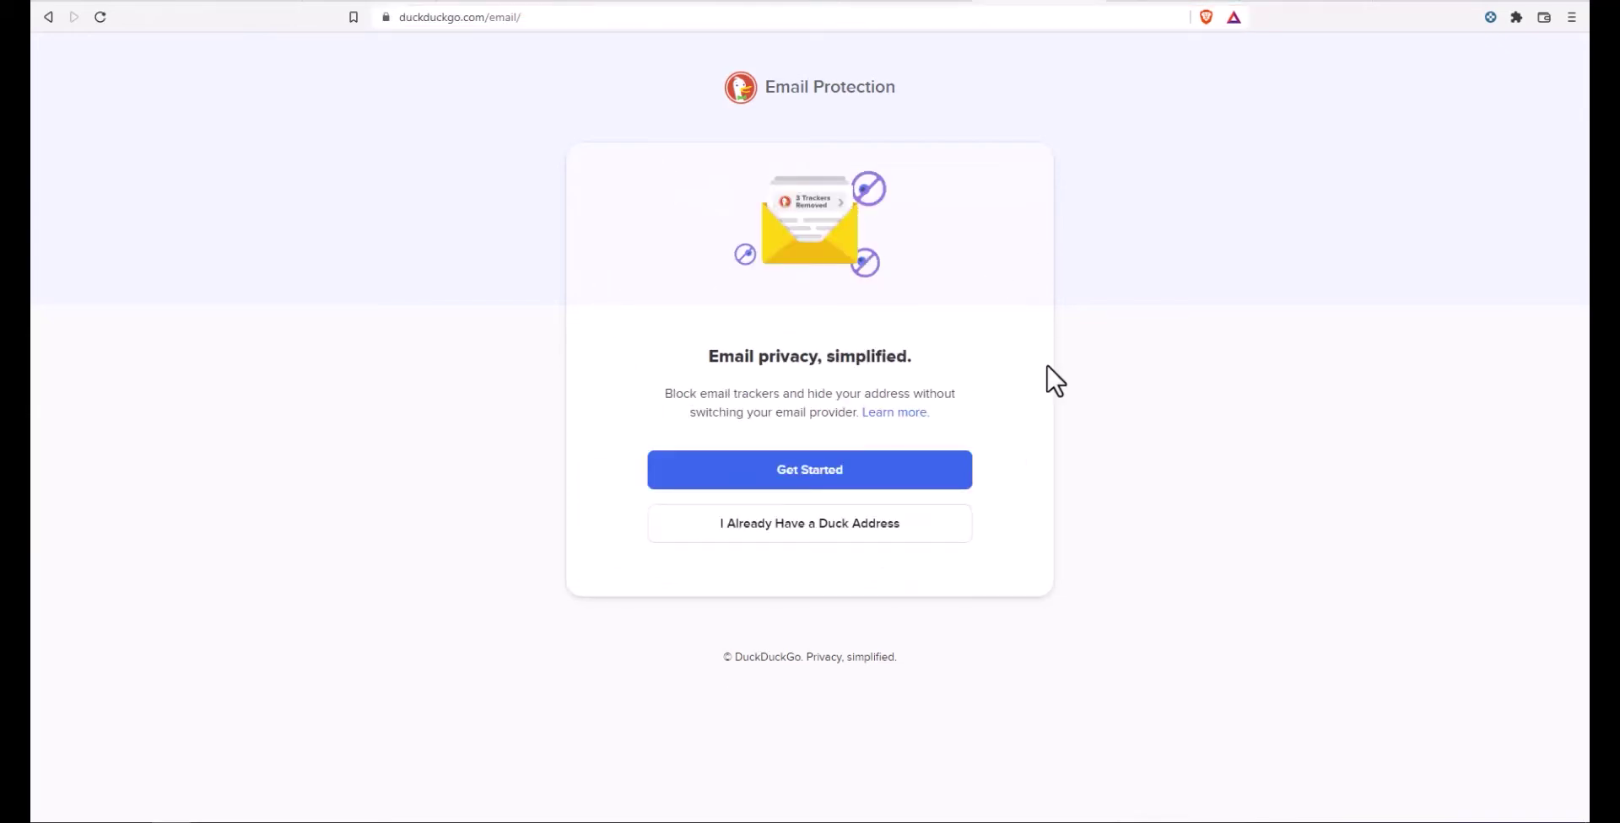
{"action": "left_click", "coordinate": [810, 481]}
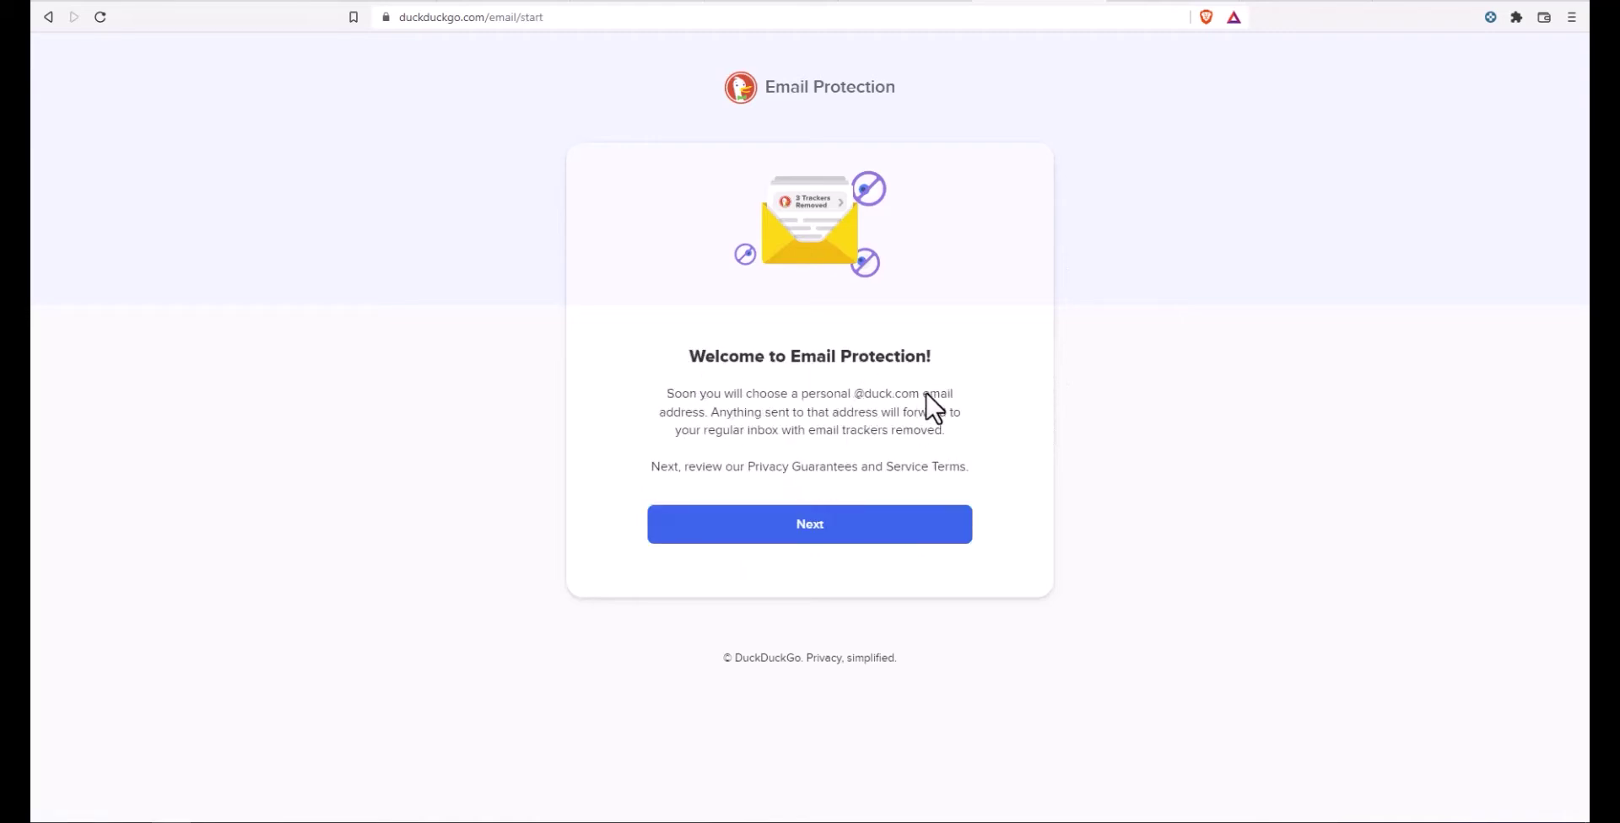
Step: Continue to the Privacy Guarantees and read through them, highlighting item 6 about own email software
{"action": "left_click", "coordinate": [822, 523]}
{"action": "scroll", "coordinate": [801, 404], "scroll_direction": "down", "scroll_amount": 3}
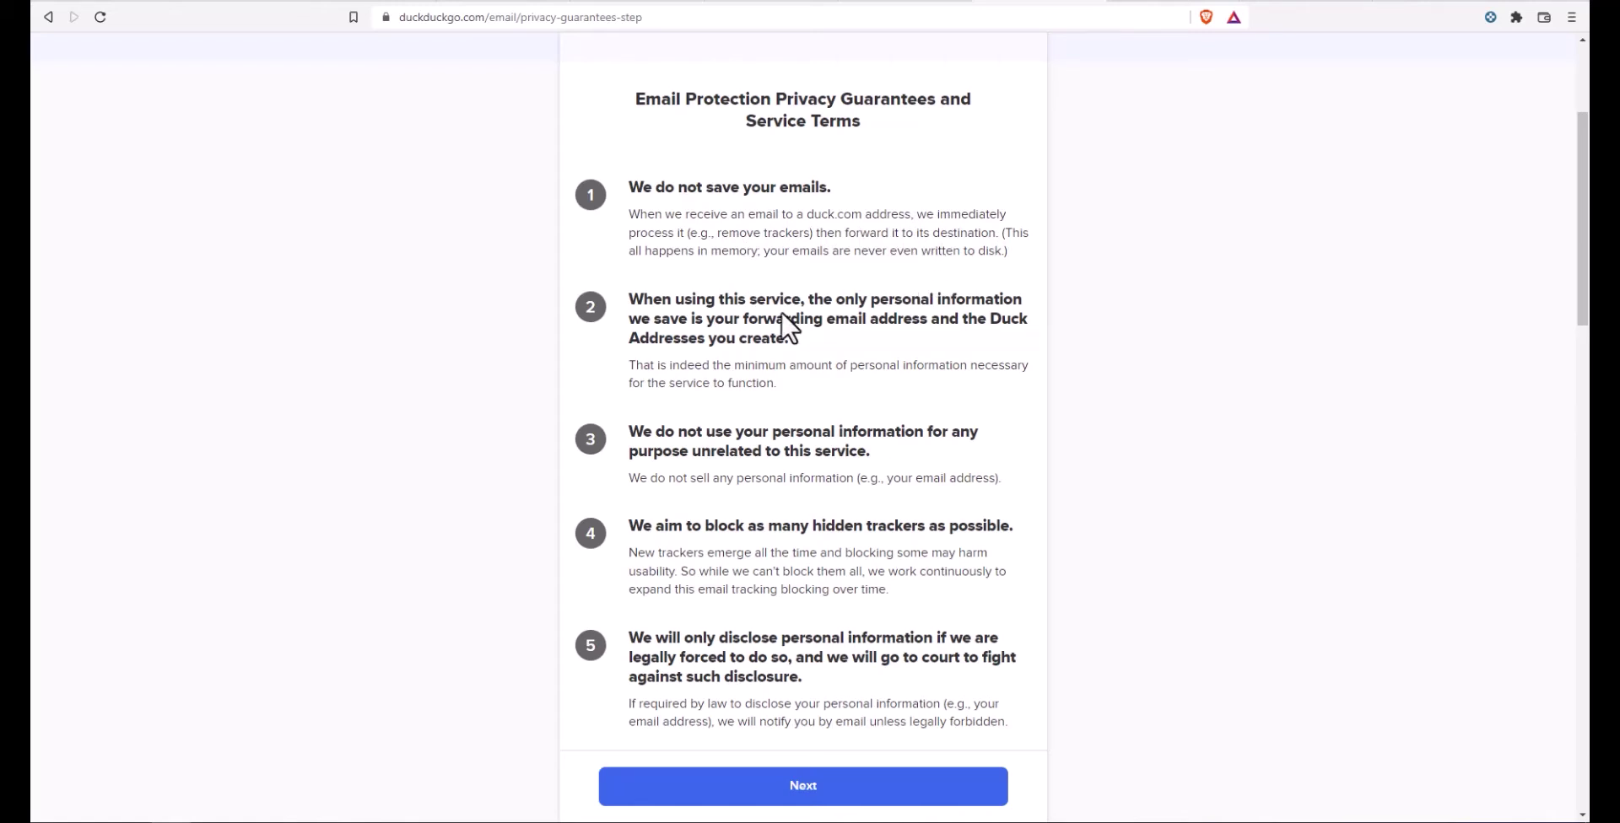
{"action": "scroll", "coordinate": [784, 325], "scroll_direction": "down", "scroll_amount": 2}
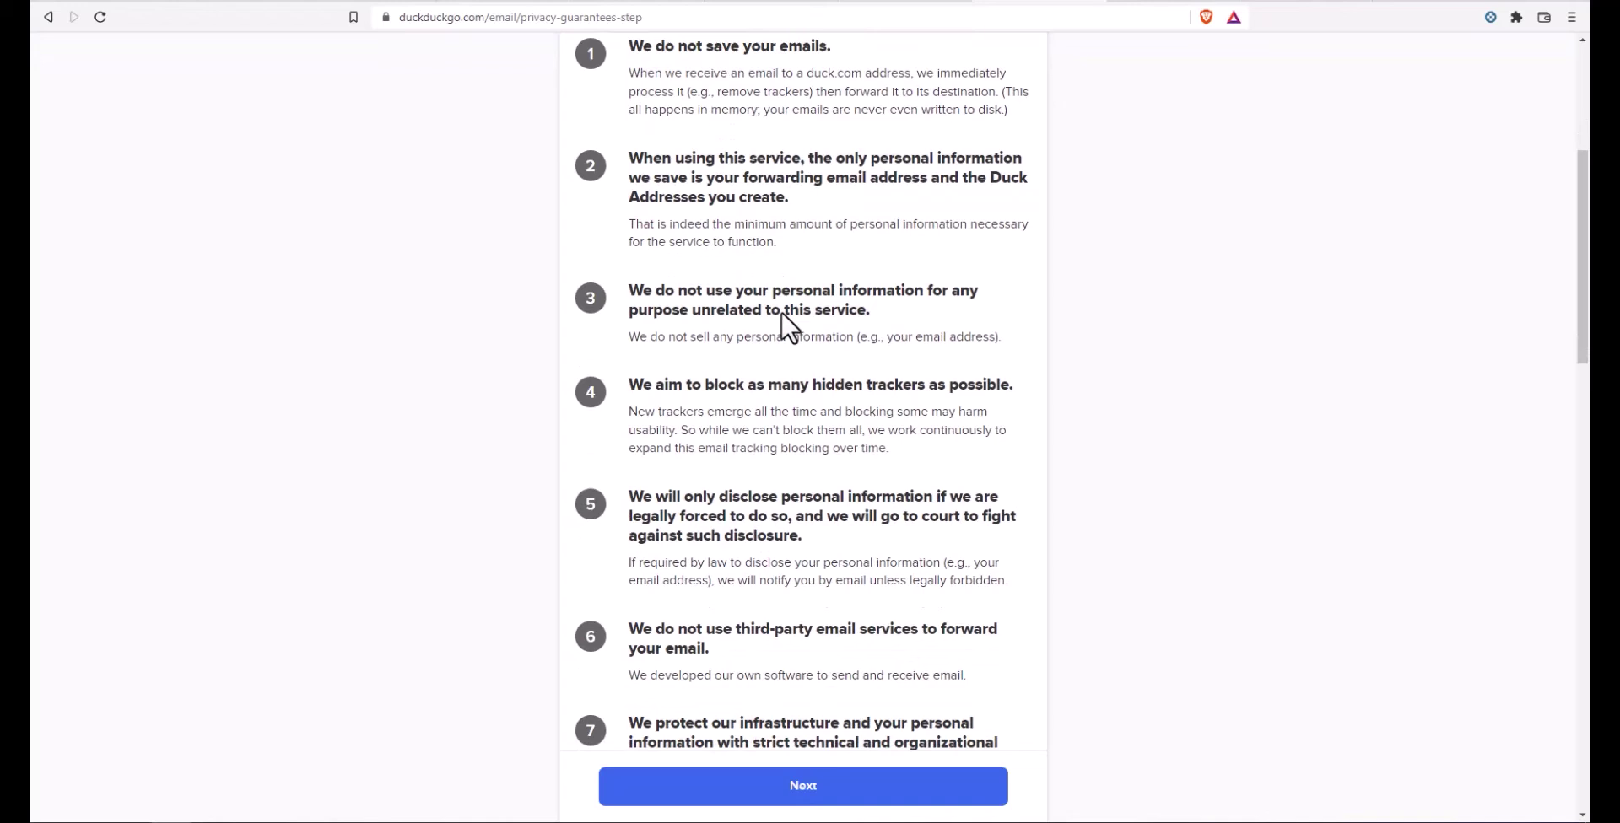
{"action": "scroll", "coordinate": [785, 325], "scroll_direction": "up", "scroll_amount": 1}
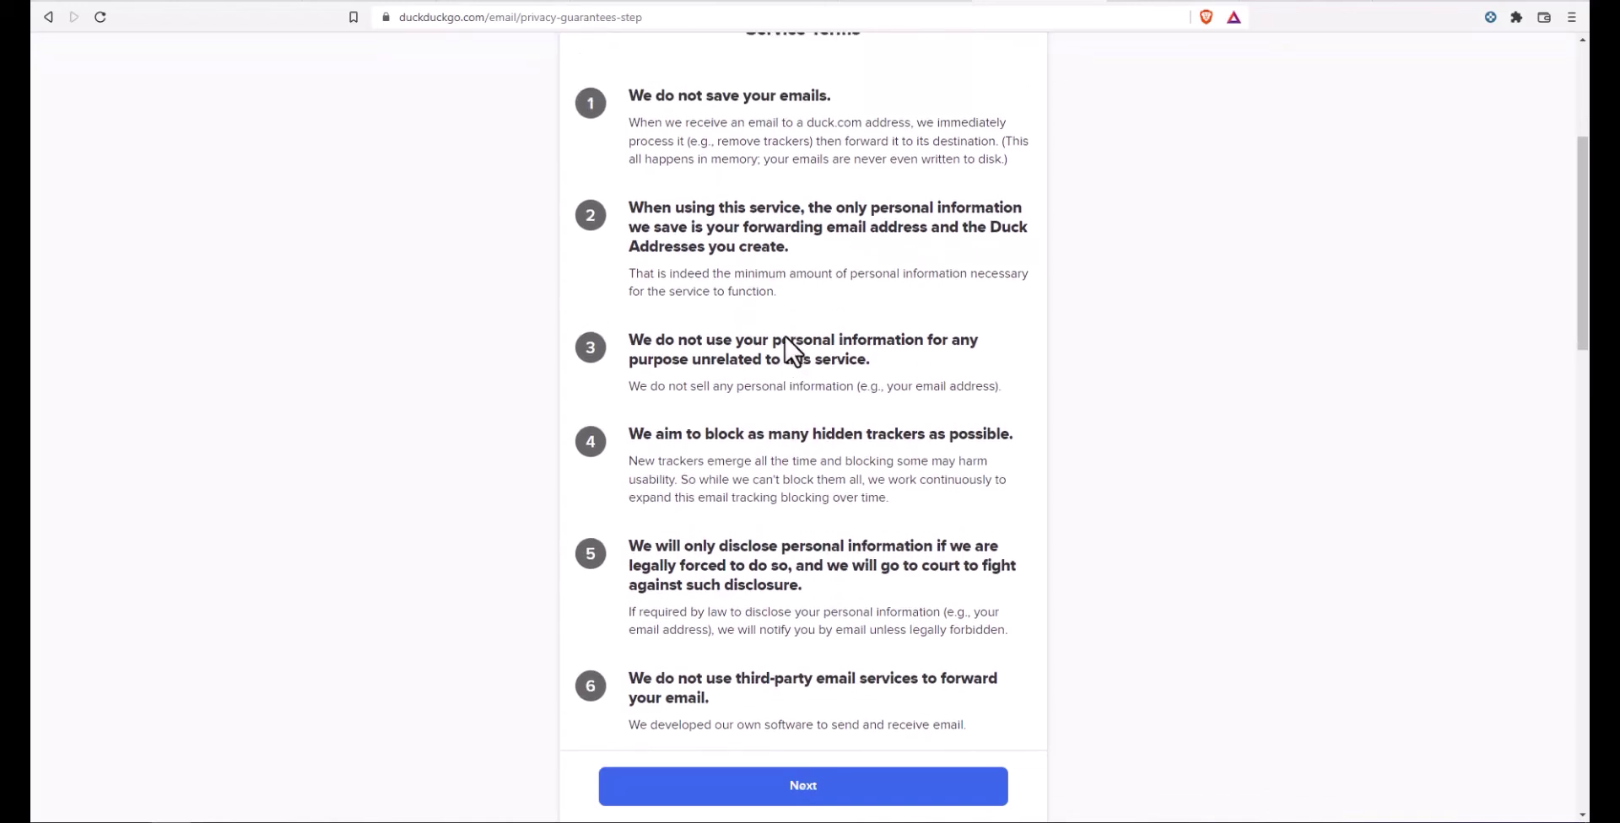
{"action": "left_click_drag", "start_coordinate": [1005, 170], "coordinate": [1001, 155]}
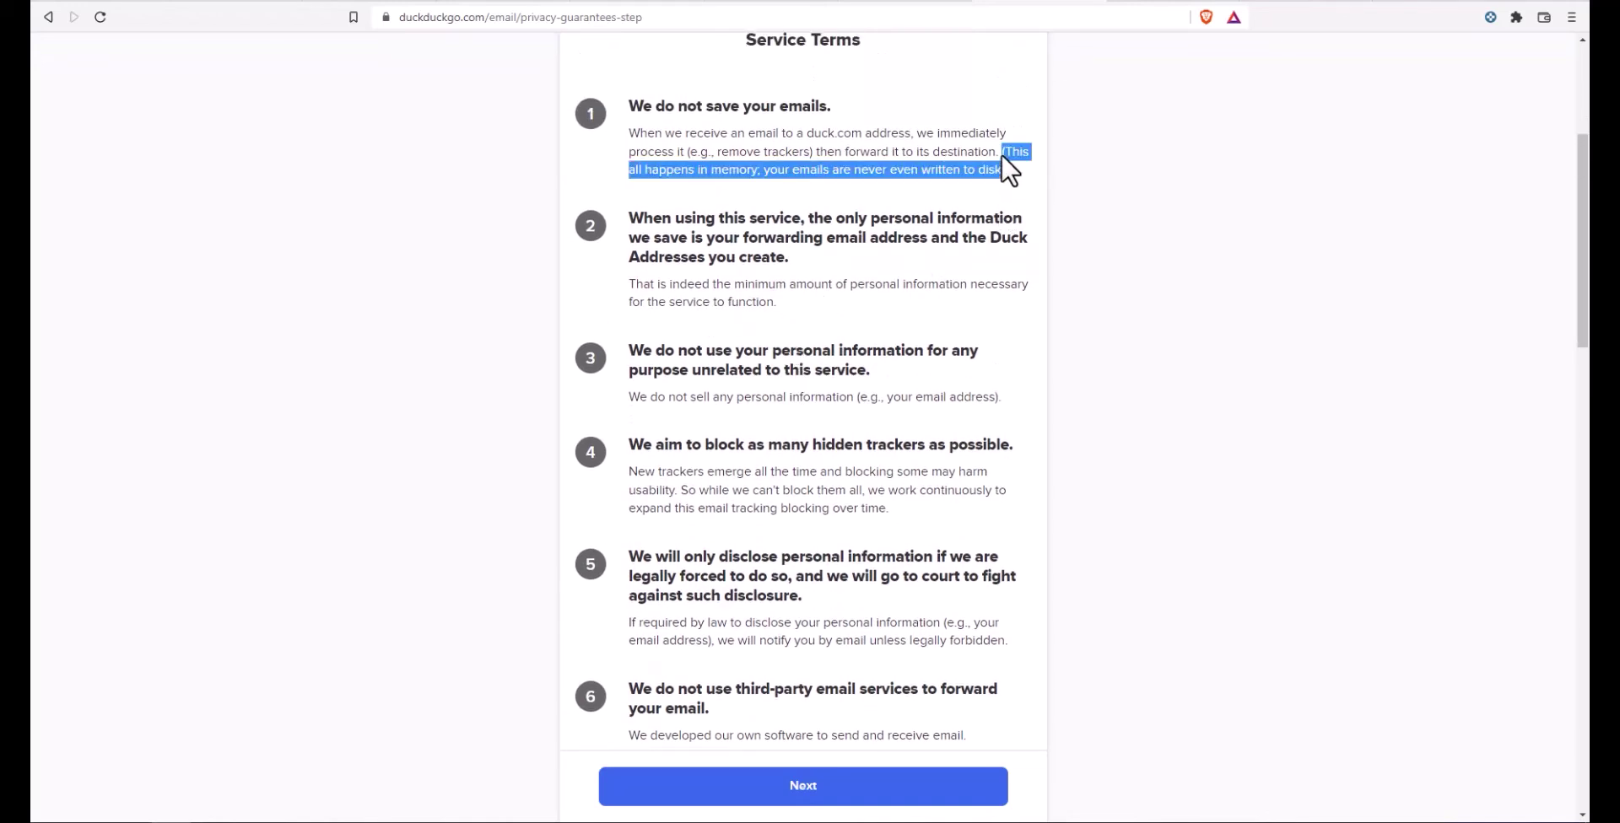
{"action": "scroll", "coordinate": [940, 327], "scroll_direction": "down", "scroll_amount": 2}
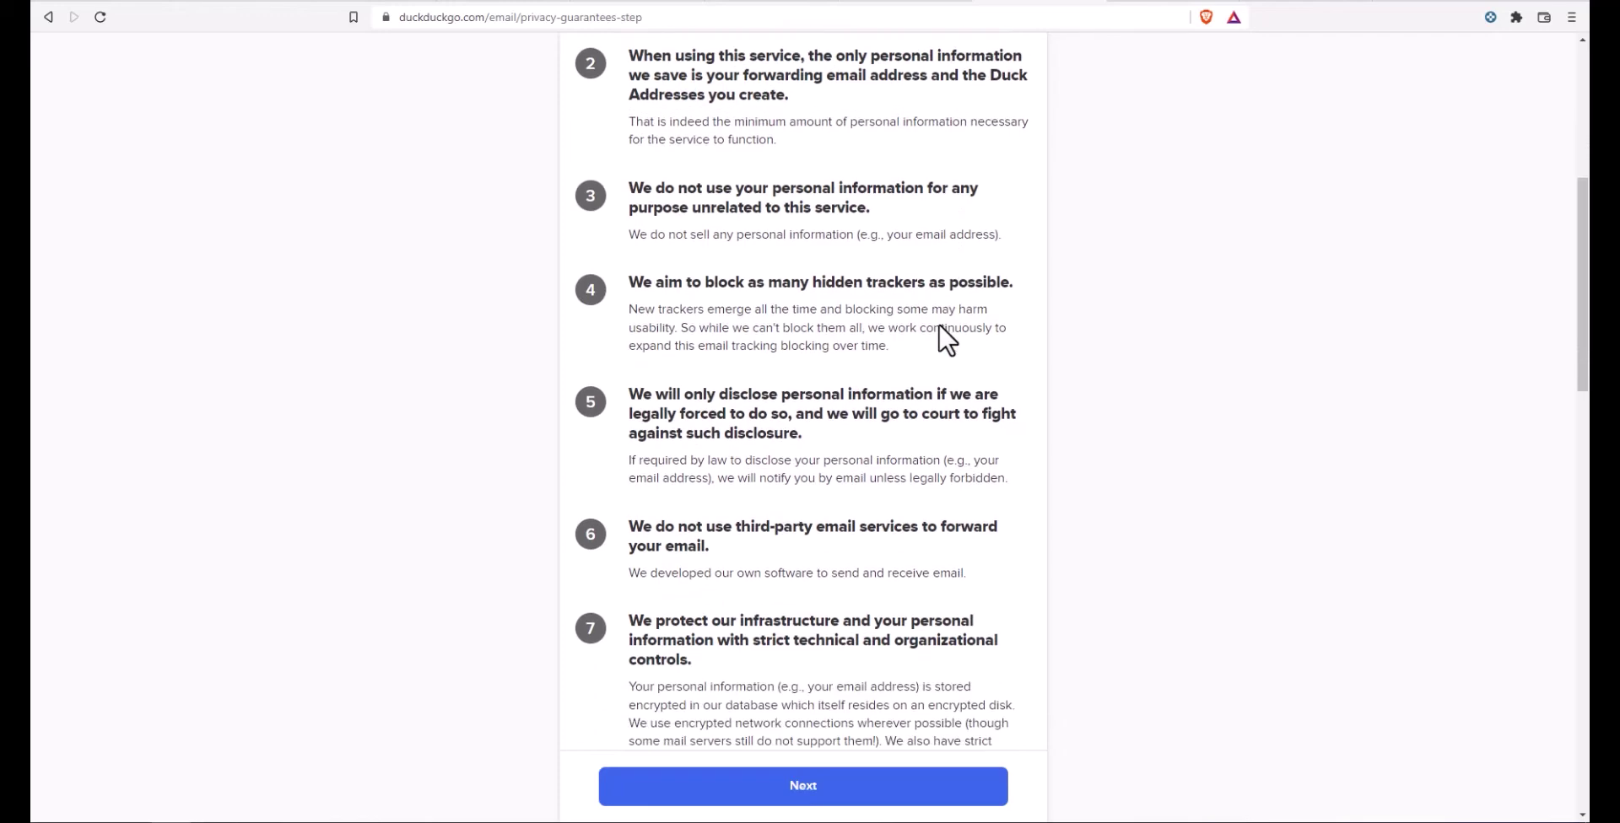
{"action": "scroll", "coordinate": [940, 328], "scroll_direction": "down", "scroll_amount": 2}
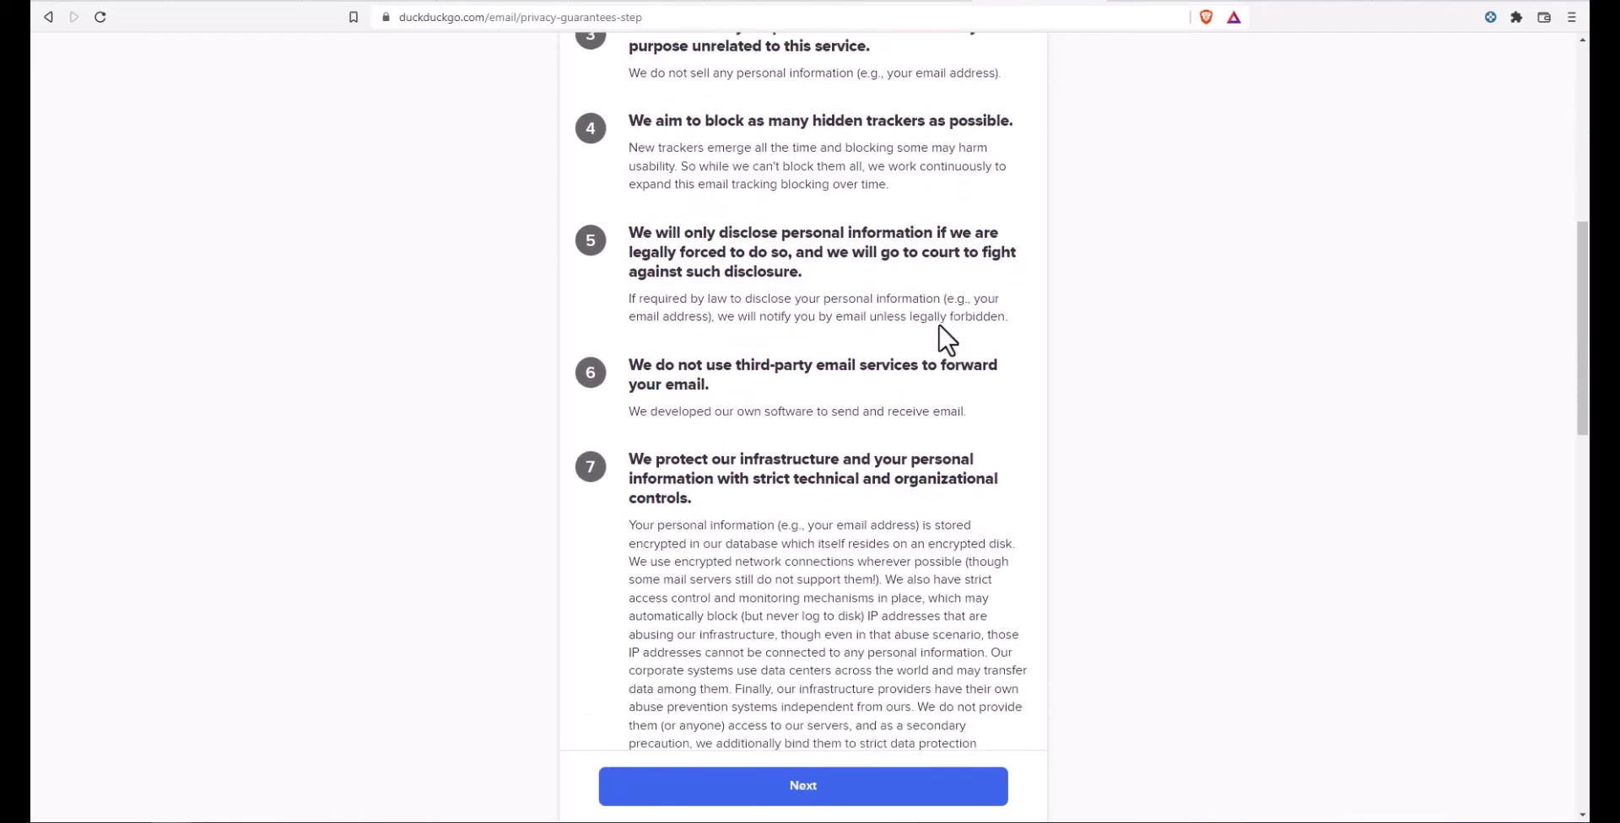
{"action": "scroll", "coordinate": [947, 337], "scroll_direction": "down", "scroll_amount": 1}
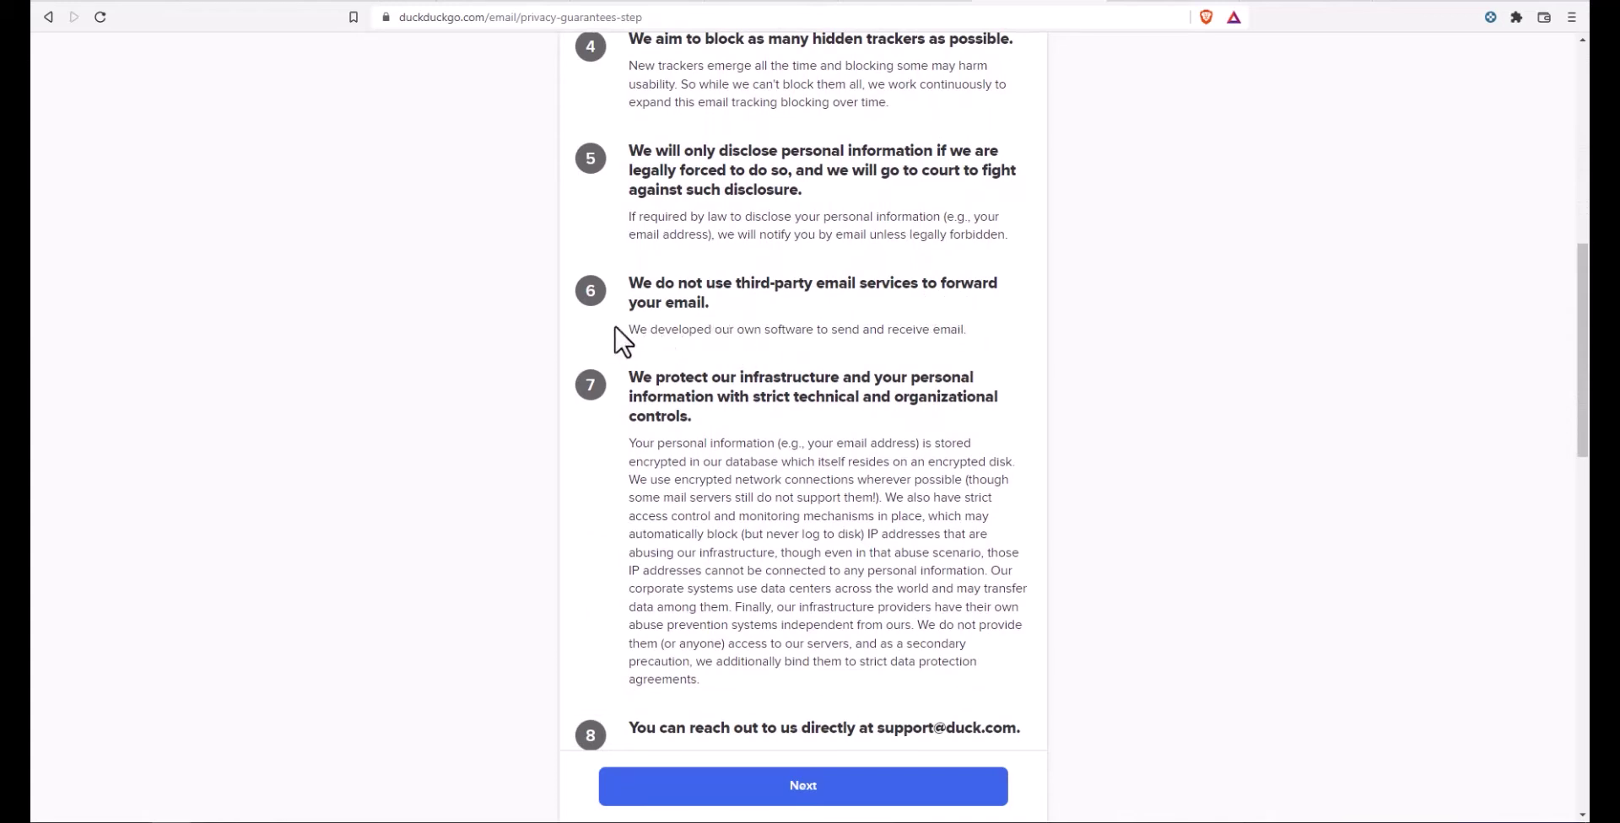
{"action": "left_click_drag", "start_coordinate": [621, 330], "coordinate": [968, 333]}
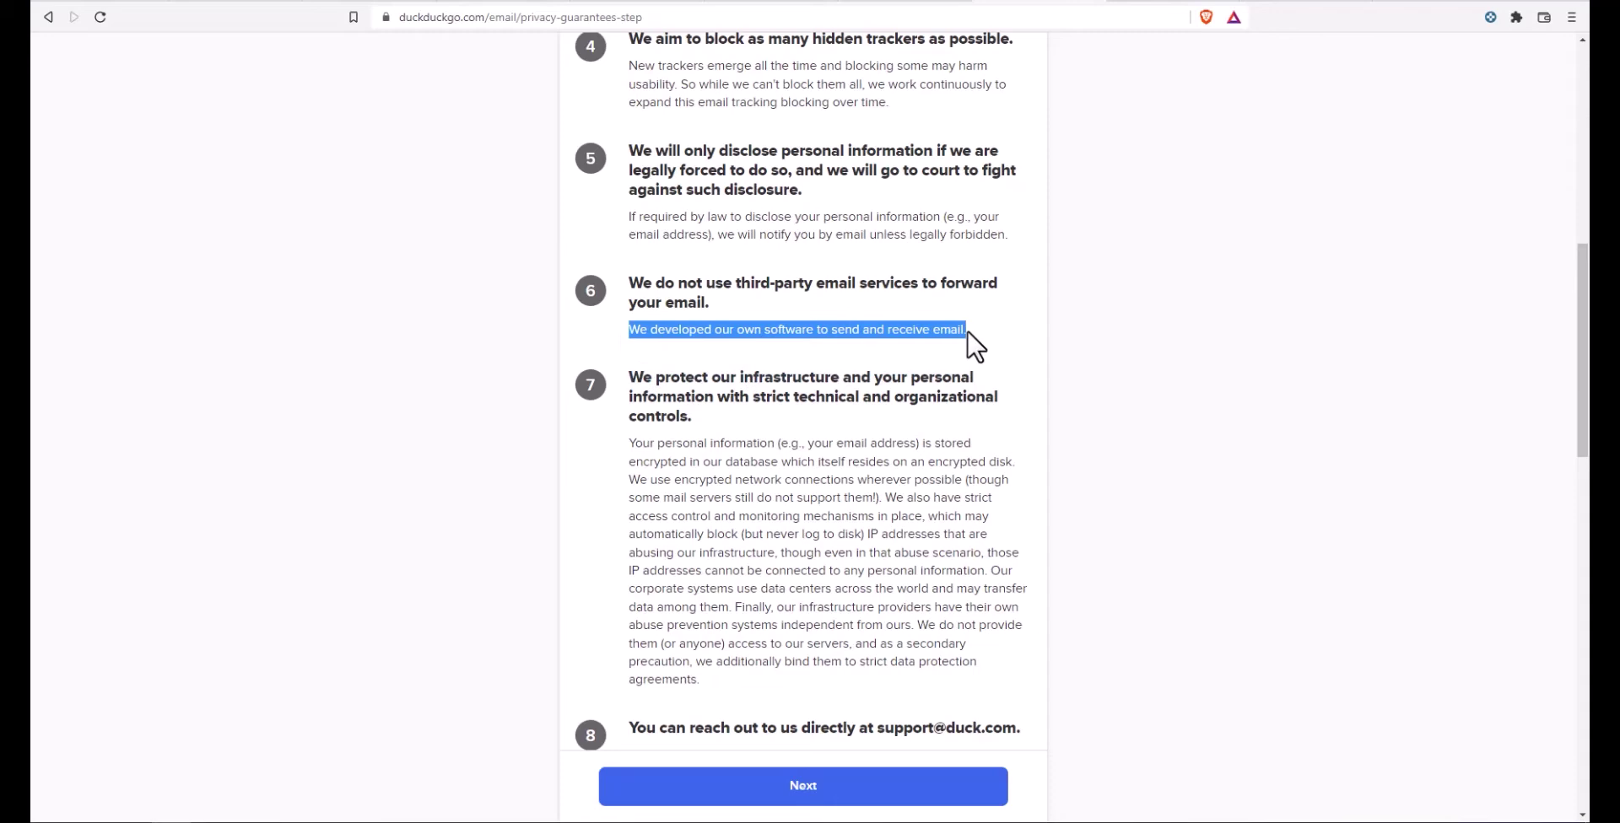
{"action": "scroll", "coordinate": [929, 416], "scroll_direction": "down", "scroll_amount": 4}
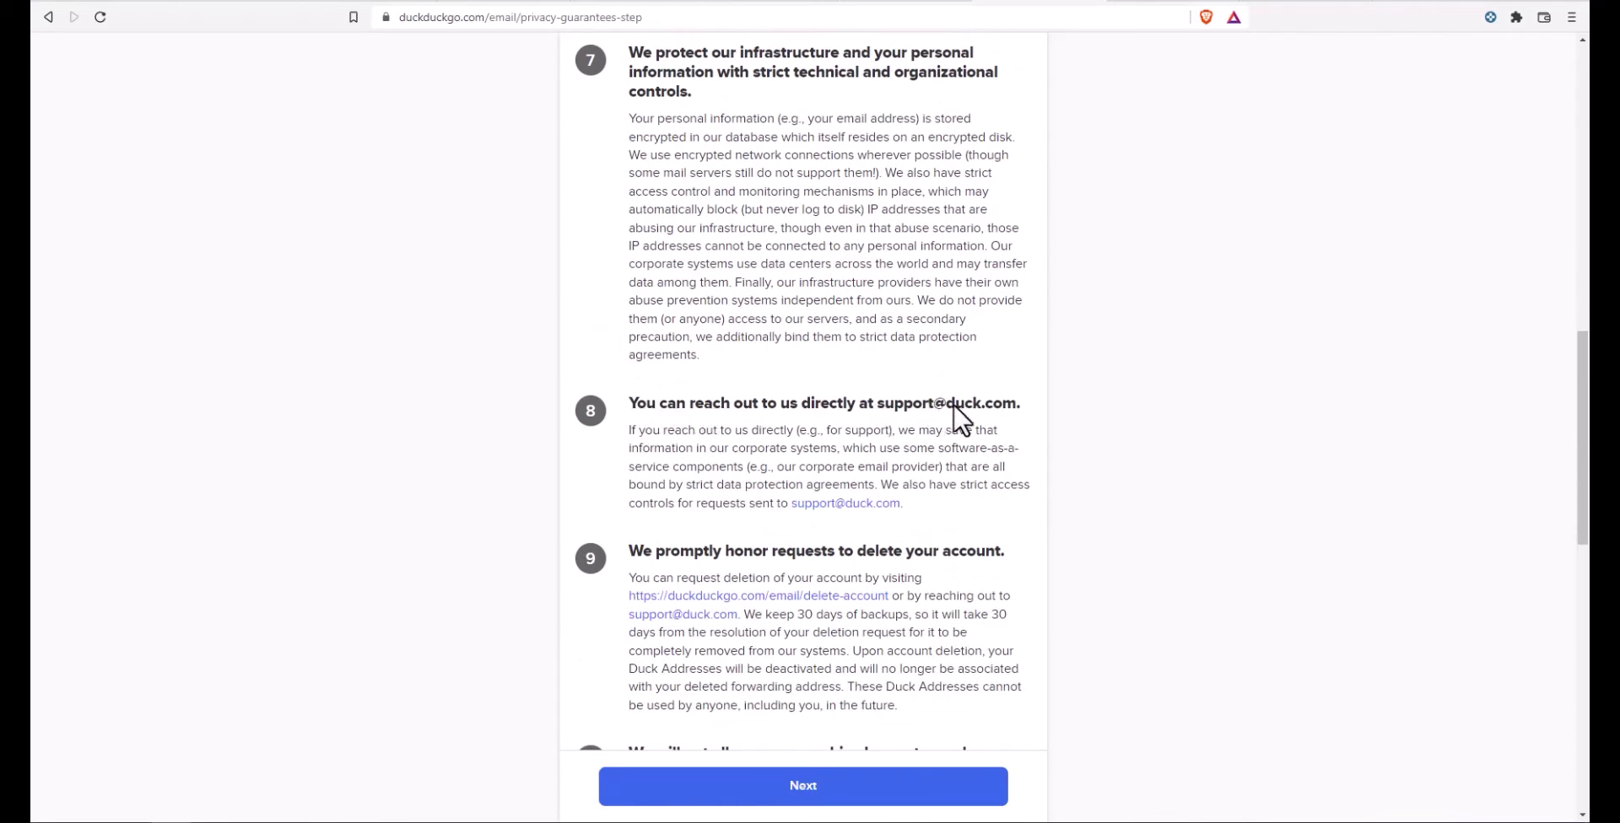
Step: Highlight item 9 on deleting accounts and open its delete-account link in a new tab
{"action": "scroll", "coordinate": [679, 540], "scroll_direction": "down", "scroll_amount": 3}
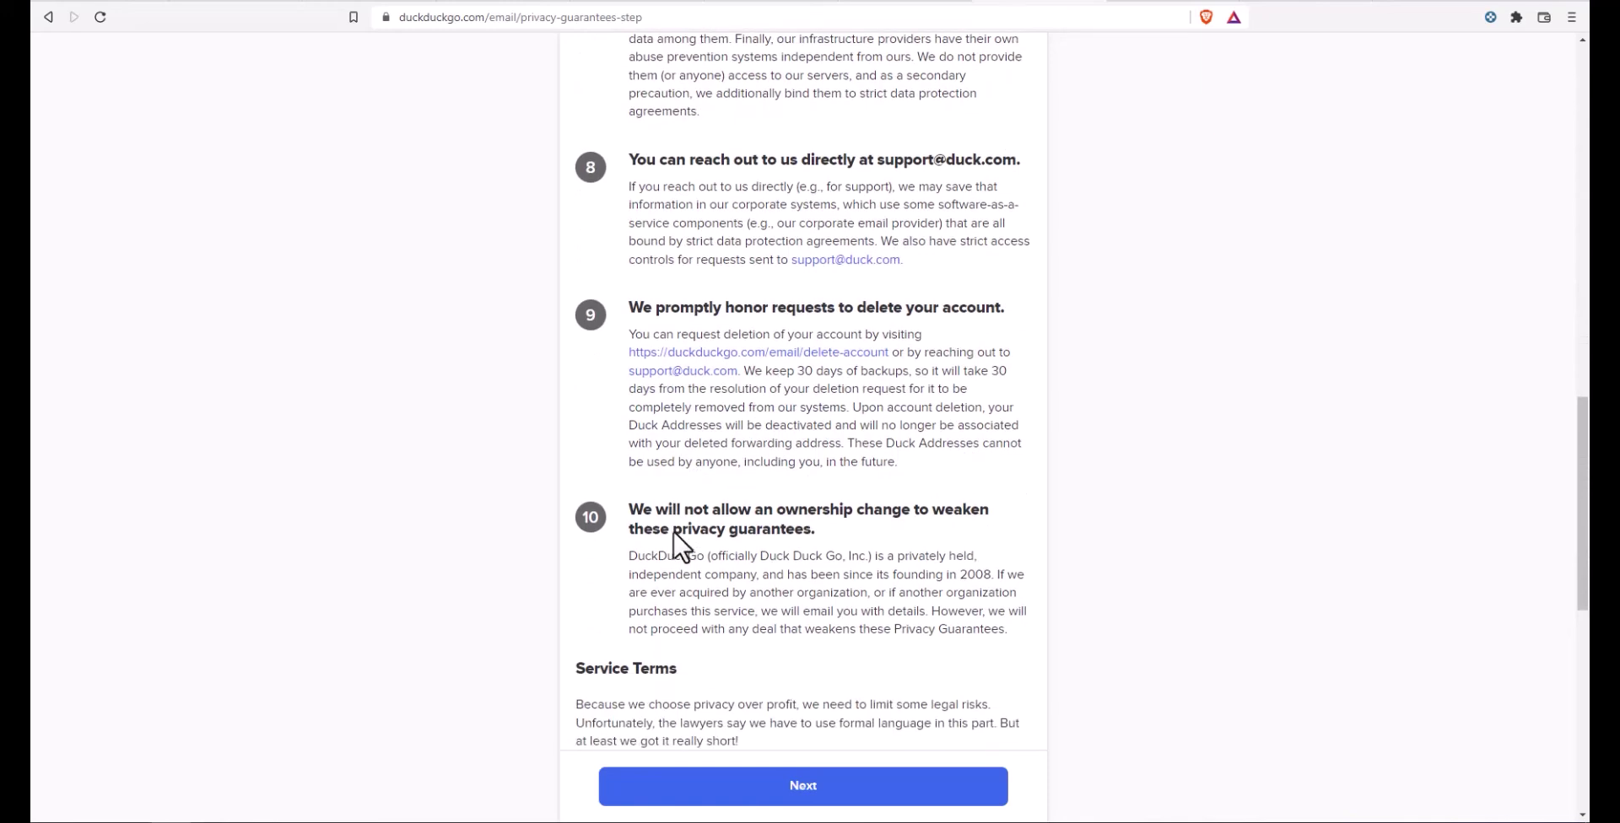
{"action": "mouse_move", "coordinate": [628, 310]}
{"action": "left_mouse_down"}
{"action": "mouse_move", "coordinate": [1016, 318]}
{"action": "mouse_move", "coordinate": [938, 336]}
{"action": "mouse_move", "coordinate": [634, 337]}
{"action": "left_mouse_up"}
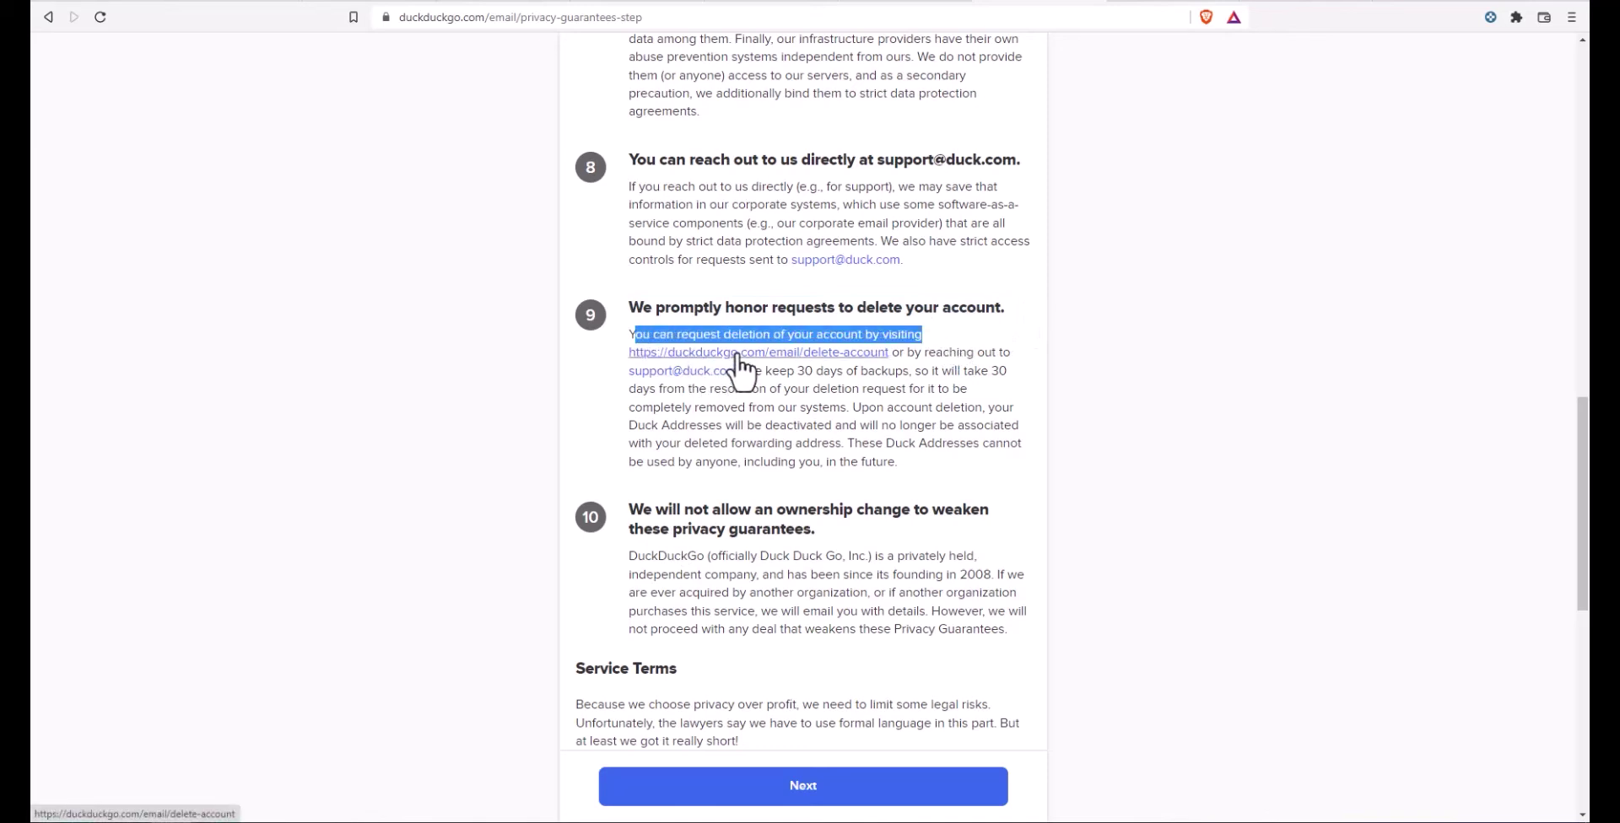
{"action": "right_click", "coordinate": [834, 355]}
{"action": "left_click", "coordinate": [852, 366]}
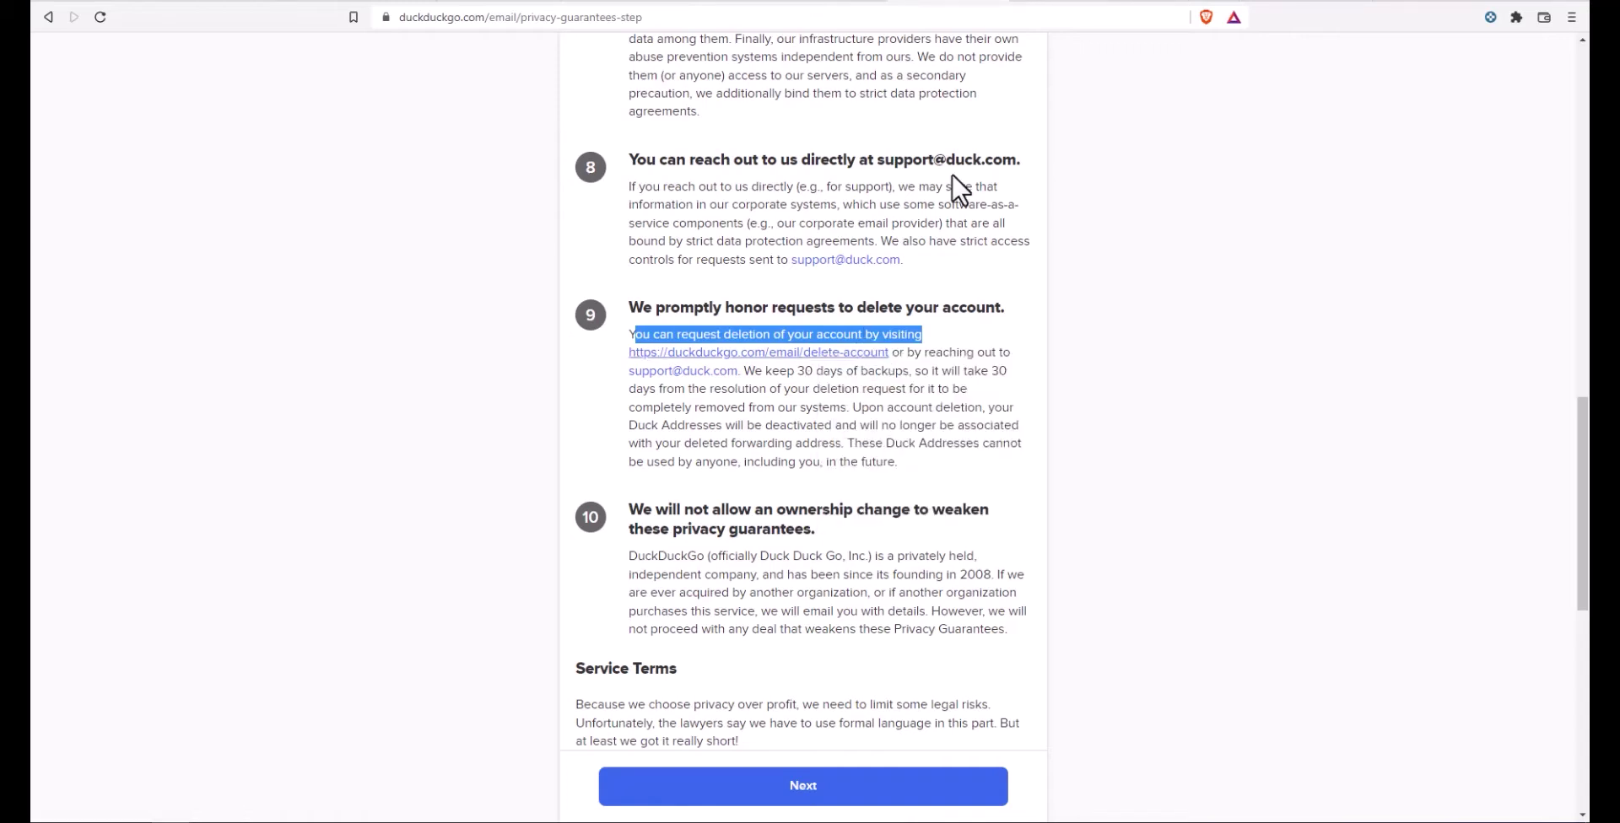
Step: View the delete-account page, then return to the terms and scroll to their end
{"action": "left_click", "coordinate": [1167, 10]}
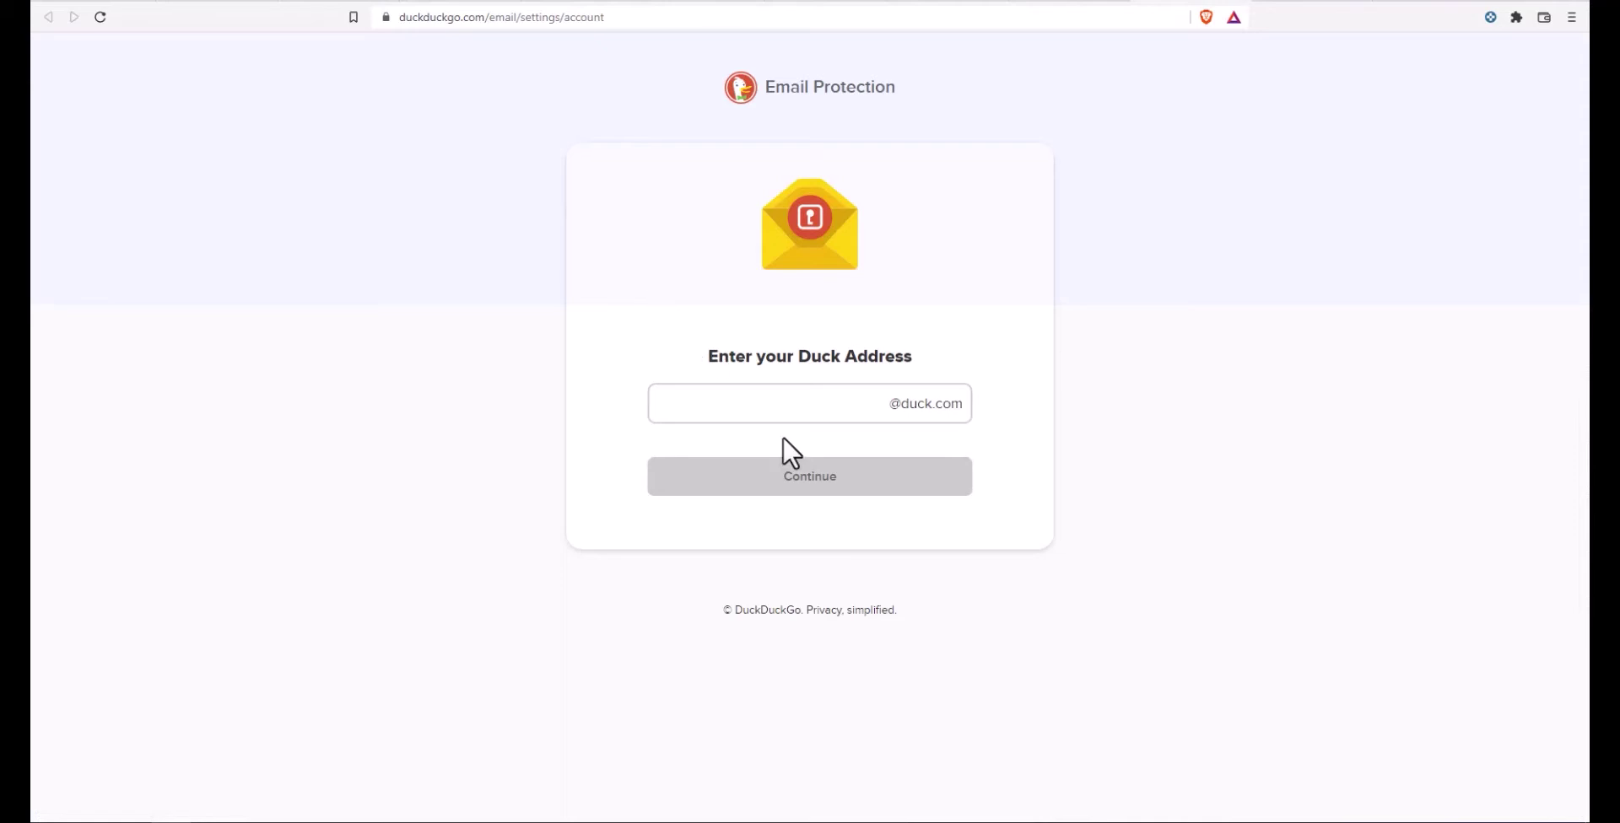
{"action": "left_click", "coordinate": [728, 412]}
{"action": "left_click", "coordinate": [962, 3]}
{"action": "scroll", "coordinate": [741, 406], "scroll_direction": "down", "scroll_amount": 8}
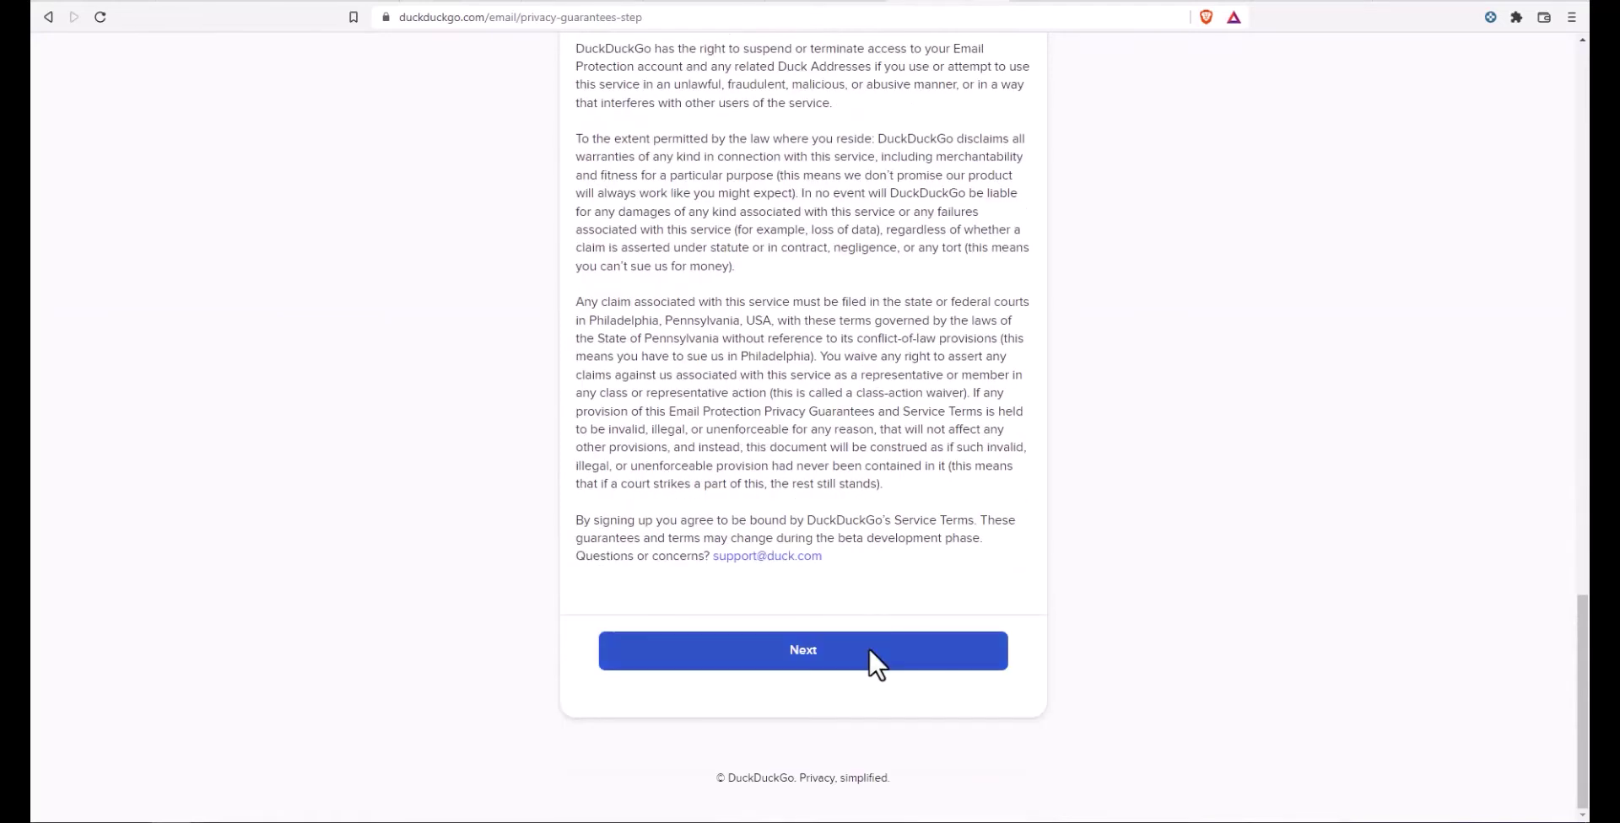
Step: Accept the terms and enter the desired Duck Address and the forwarding e-mail address
{"action": "left_click", "coordinate": [868, 650]}
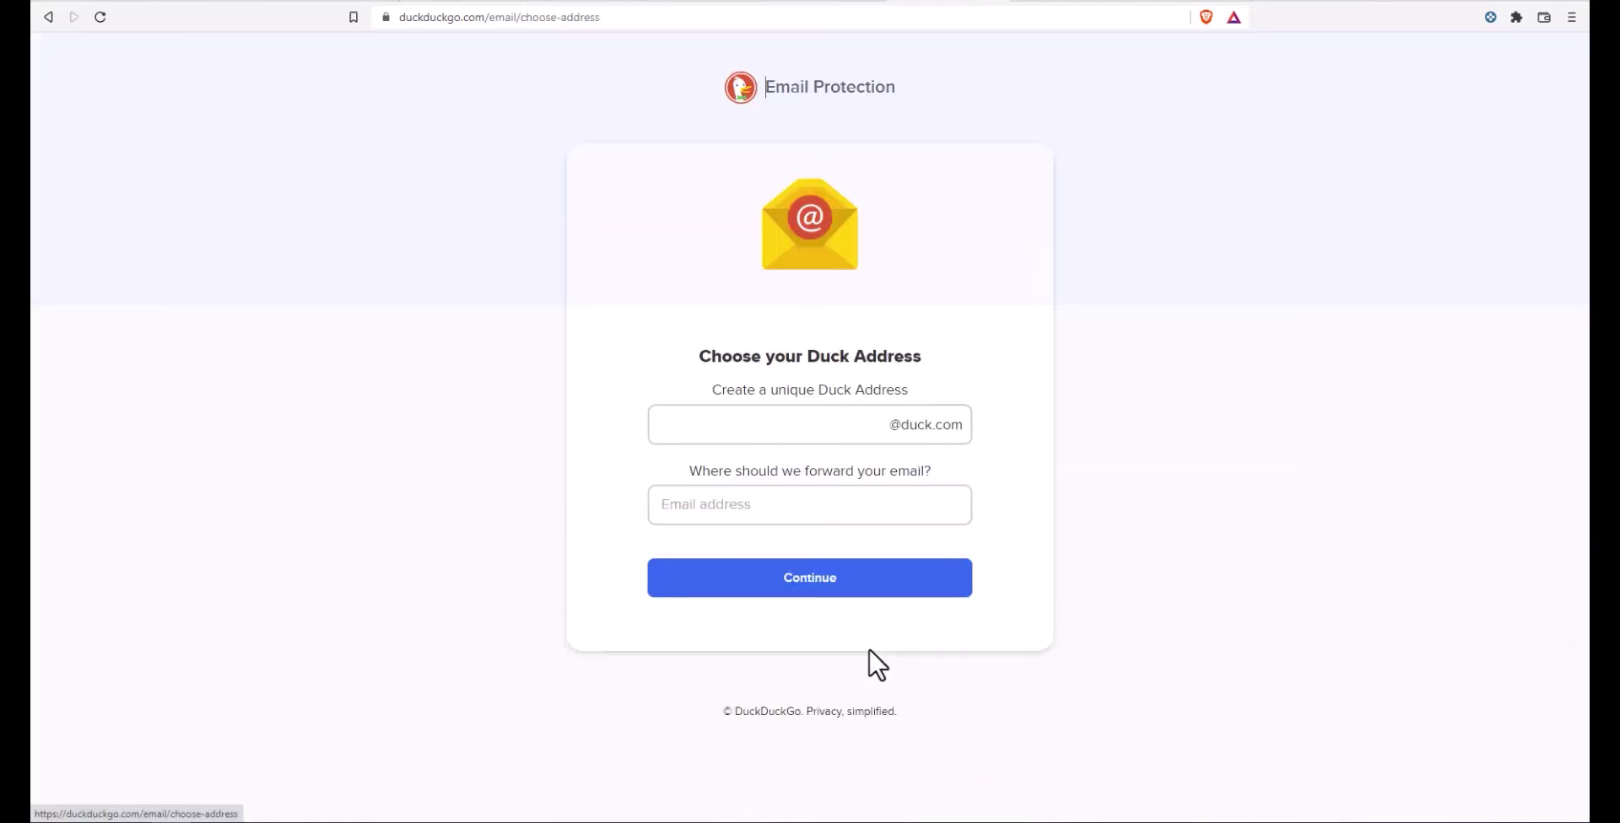
{"action": "left_click", "coordinate": [797, 435]}
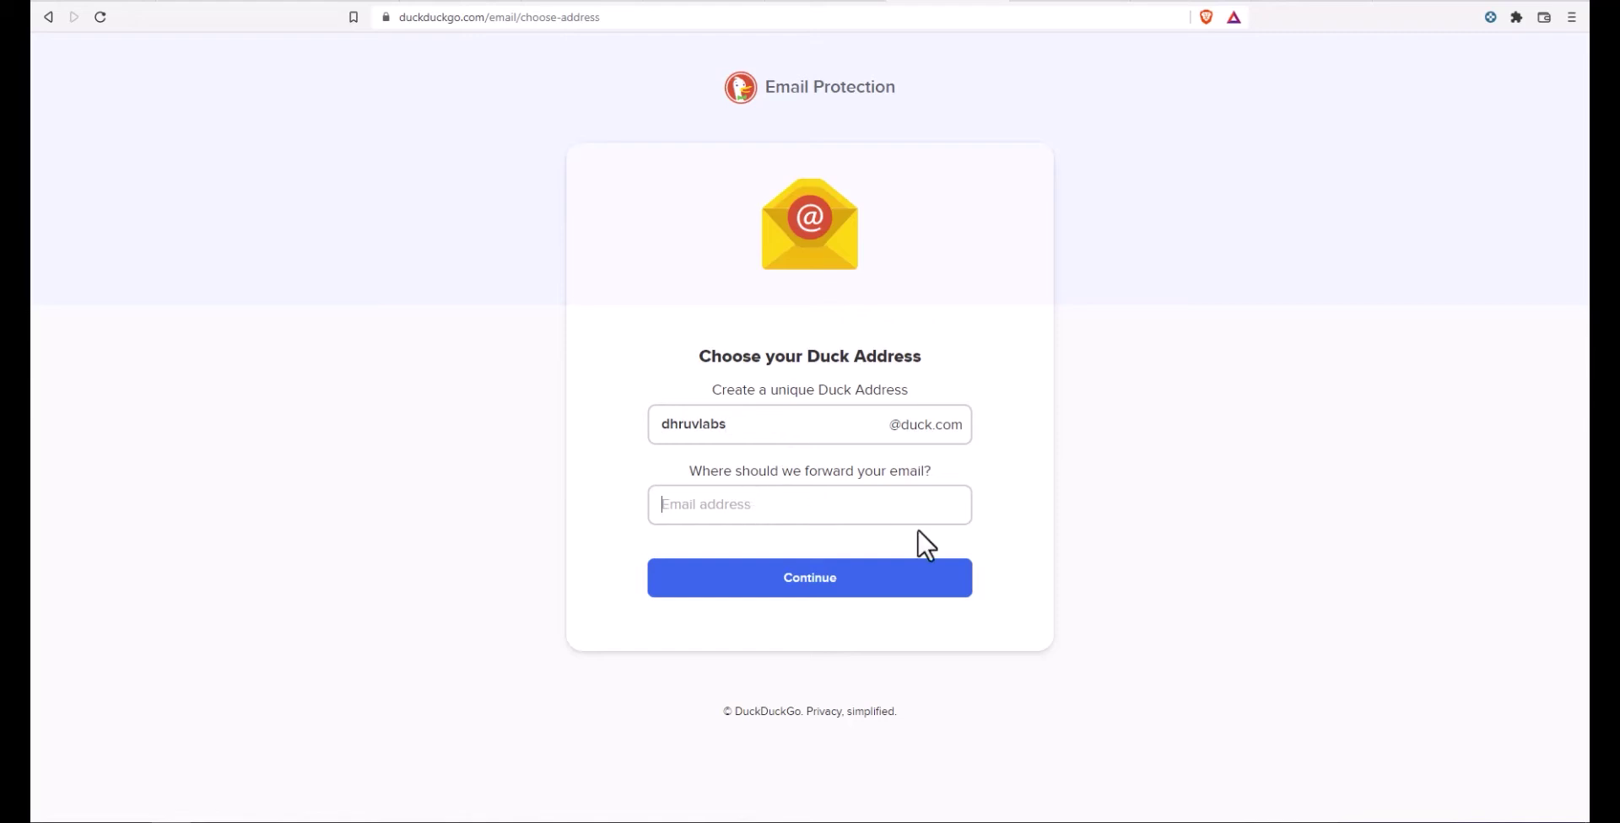
{"action": "type", "text": "ptc"}
{"action": "key", "text": "BackSpace"}
{"action": "key", "text": "BackSpace"}
{"action": "key", "text": "BackSpace"}
Step: Fix the missing letter in the forwarding address and continue to the review step
{"action": "left_click", "coordinate": [721, 504]}
{"action": "type", "text": "s"}
{"action": "left_click", "coordinate": [869, 588]}
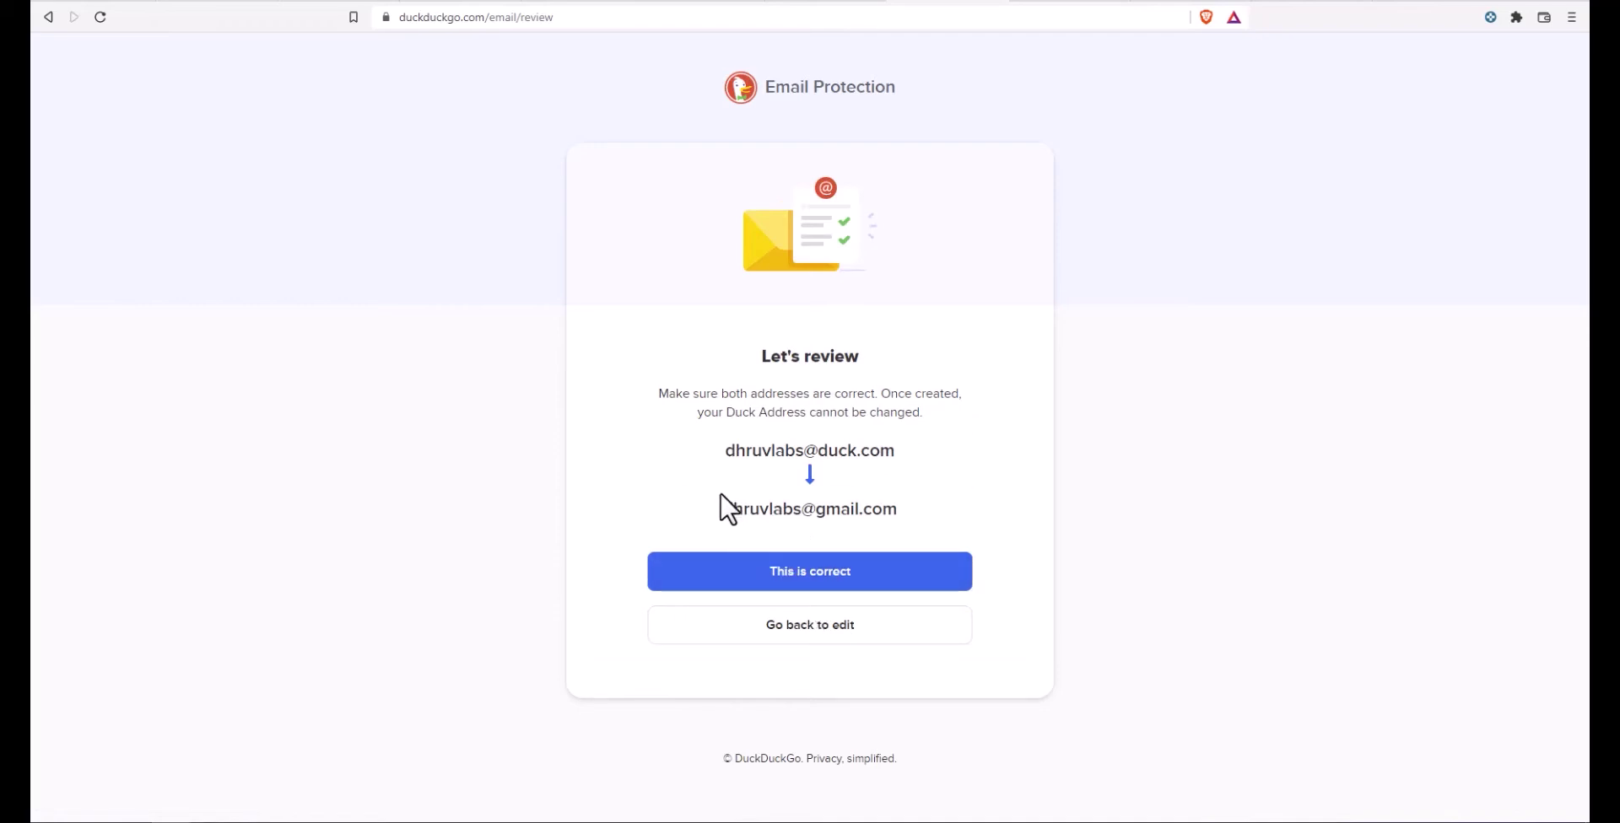
Step: Confirm both addresses with This is correct and move past the new-address welcome screen
{"action": "left_click", "coordinate": [822, 574]}
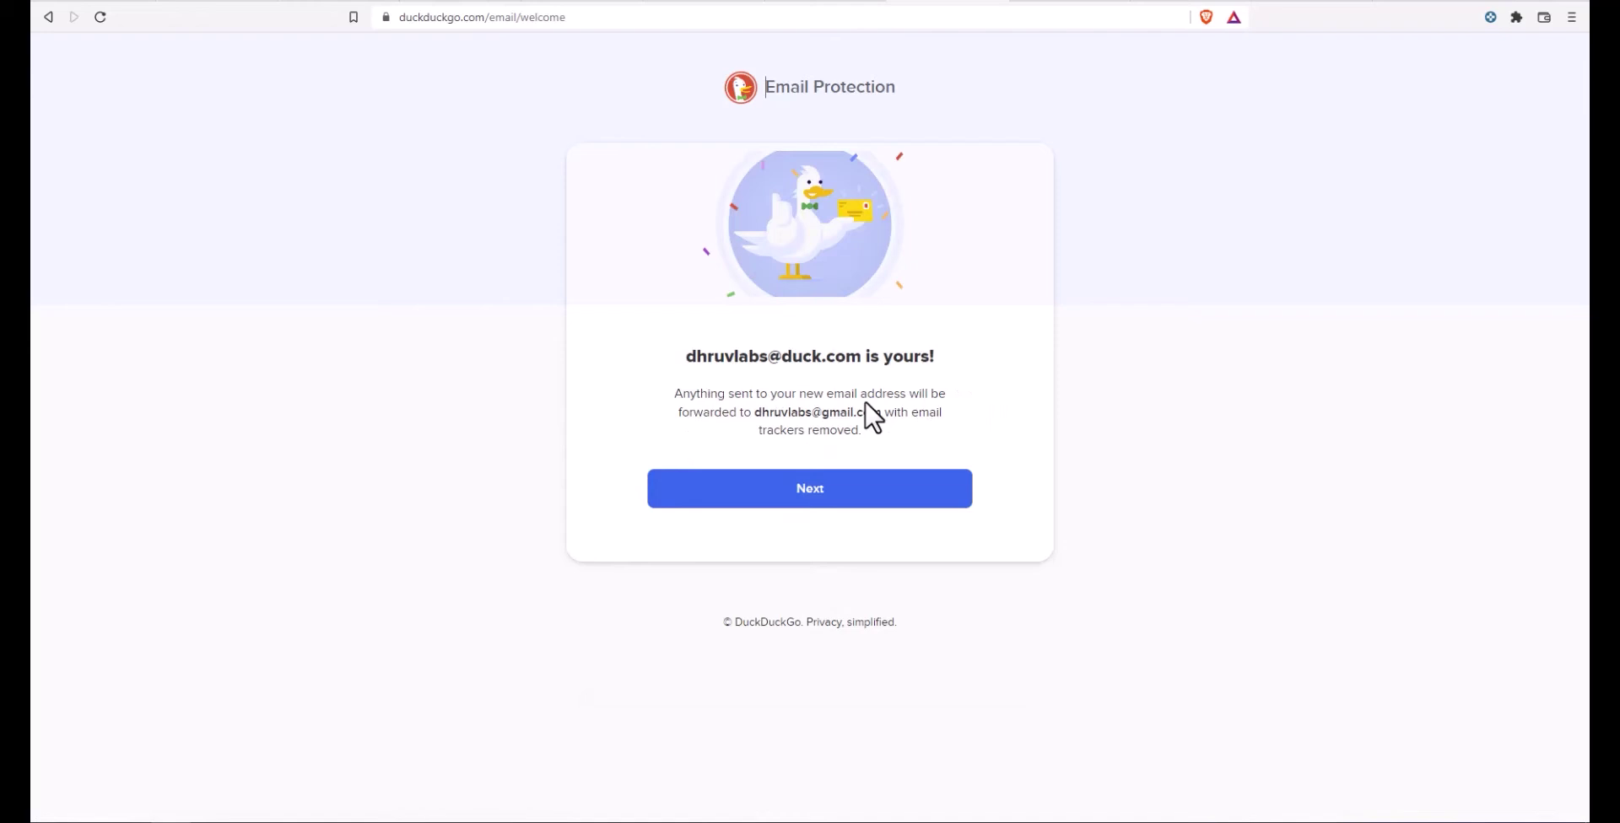
{"action": "left_click", "coordinate": [800, 489]}
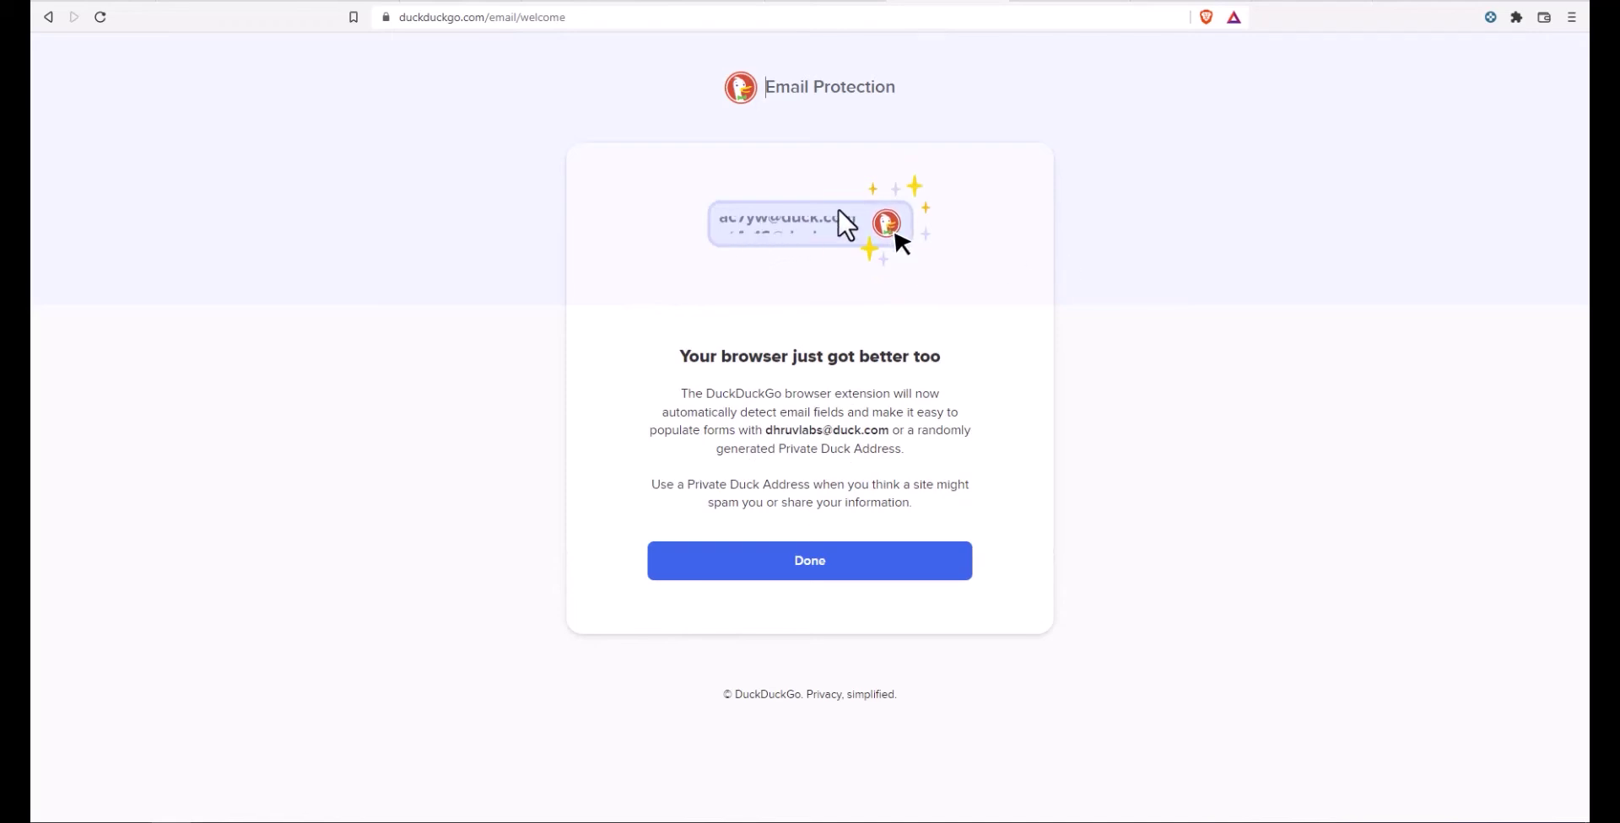
Step: Finish onboarding with Done to reach the Autofill settings page
{"action": "left_click_drag", "start_coordinate": [689, 358], "coordinate": [910, 378]}
{"action": "left_click", "coordinate": [848, 398]}
{"action": "left_click", "coordinate": [793, 565]}
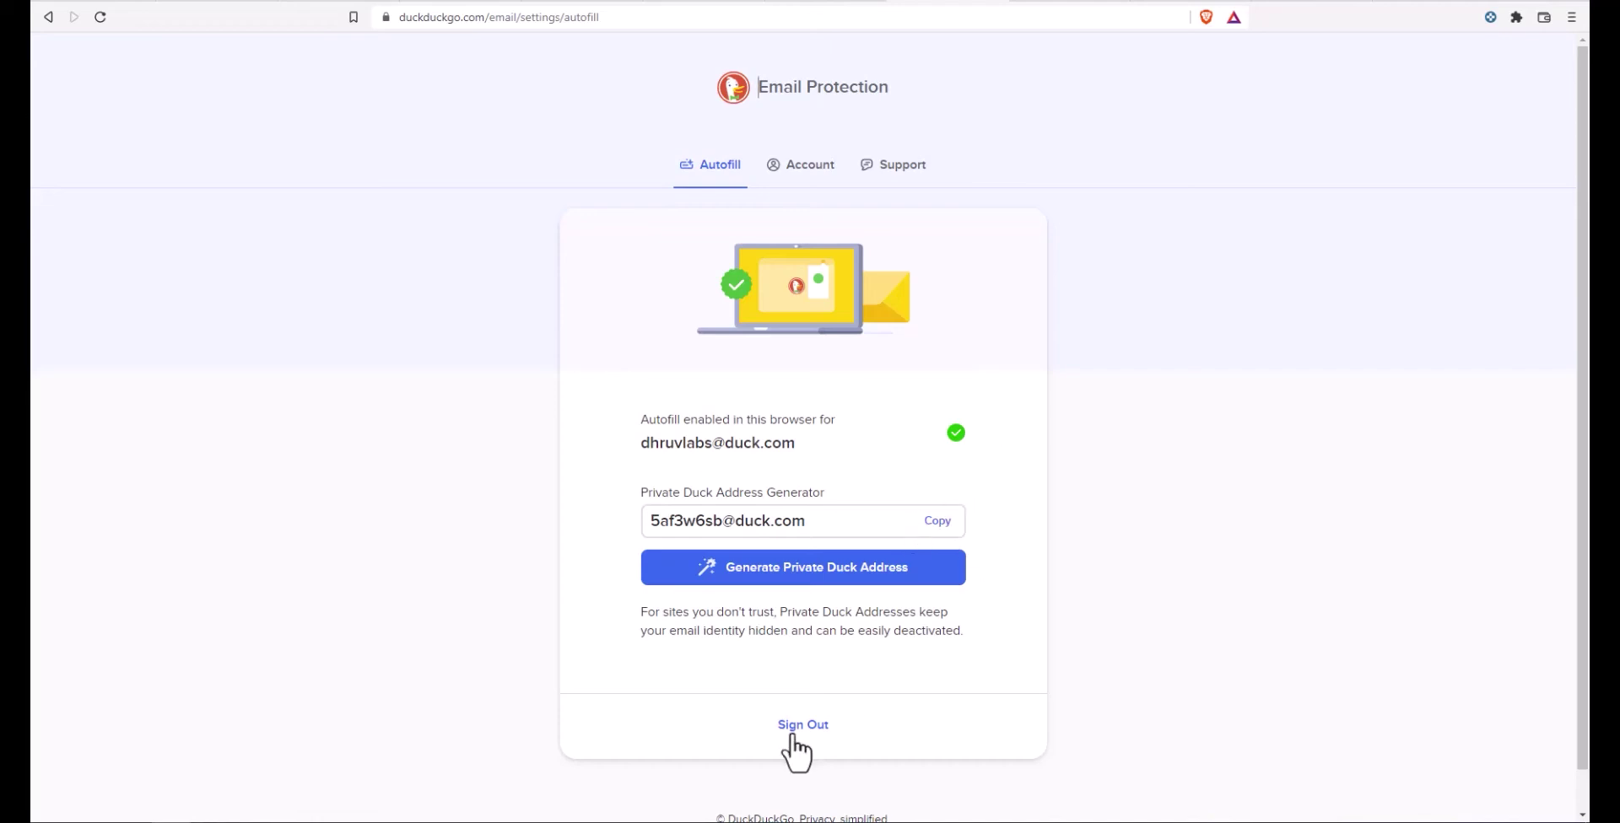
Step: From the Account tab, open the Change Forwarding Address form
{"action": "left_click", "coordinate": [810, 169]}
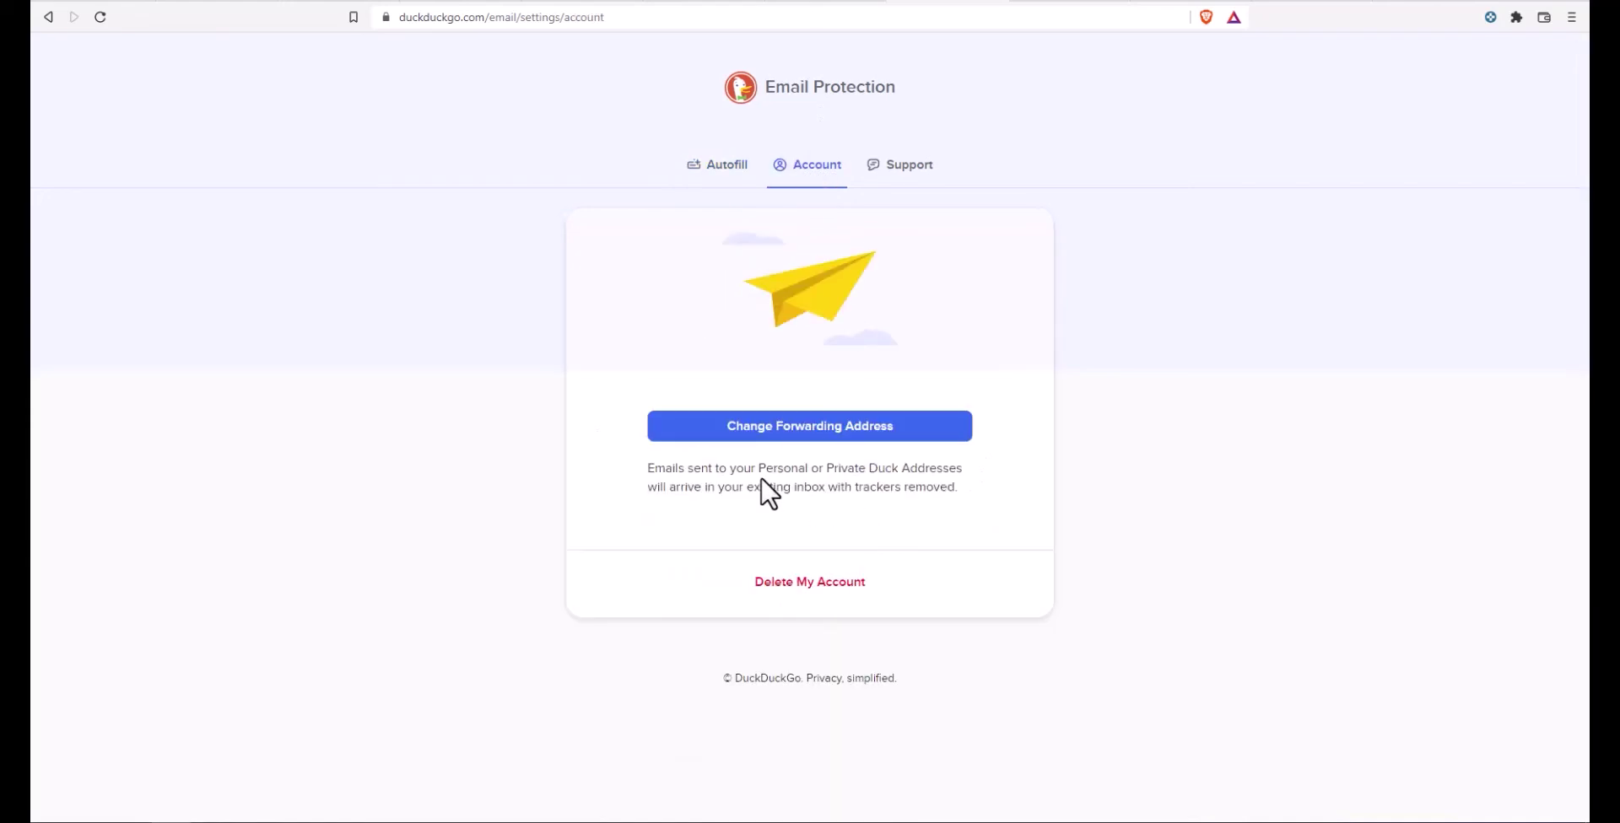
{"action": "left_click", "coordinate": [890, 432]}
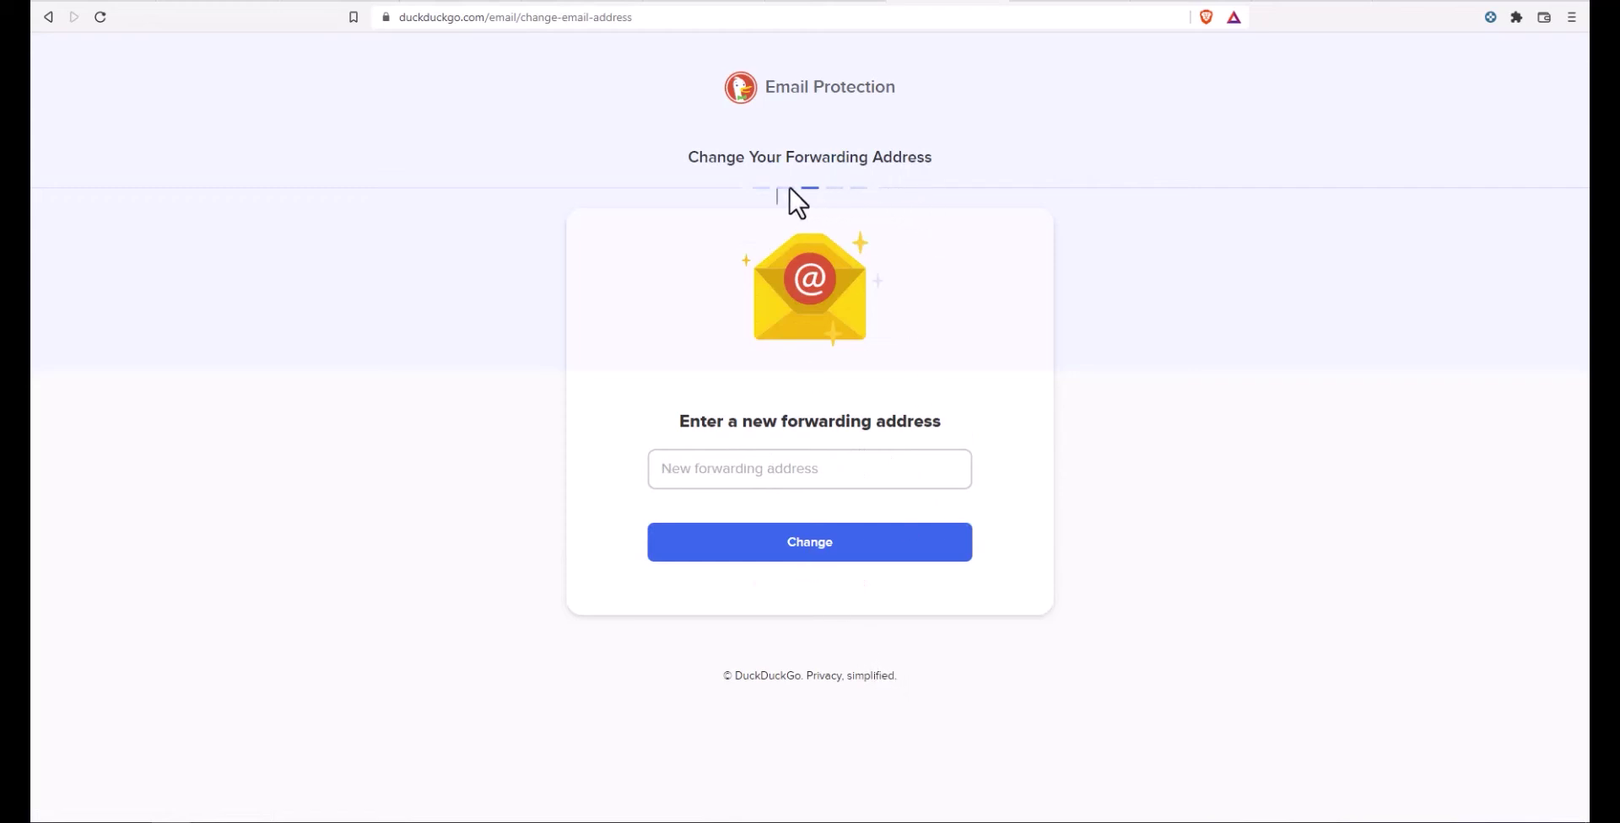
Step: Return to the Autofill settings, generate a new Private Duck Address, and copy it
{"action": "left_click", "coordinate": [46, 14]}
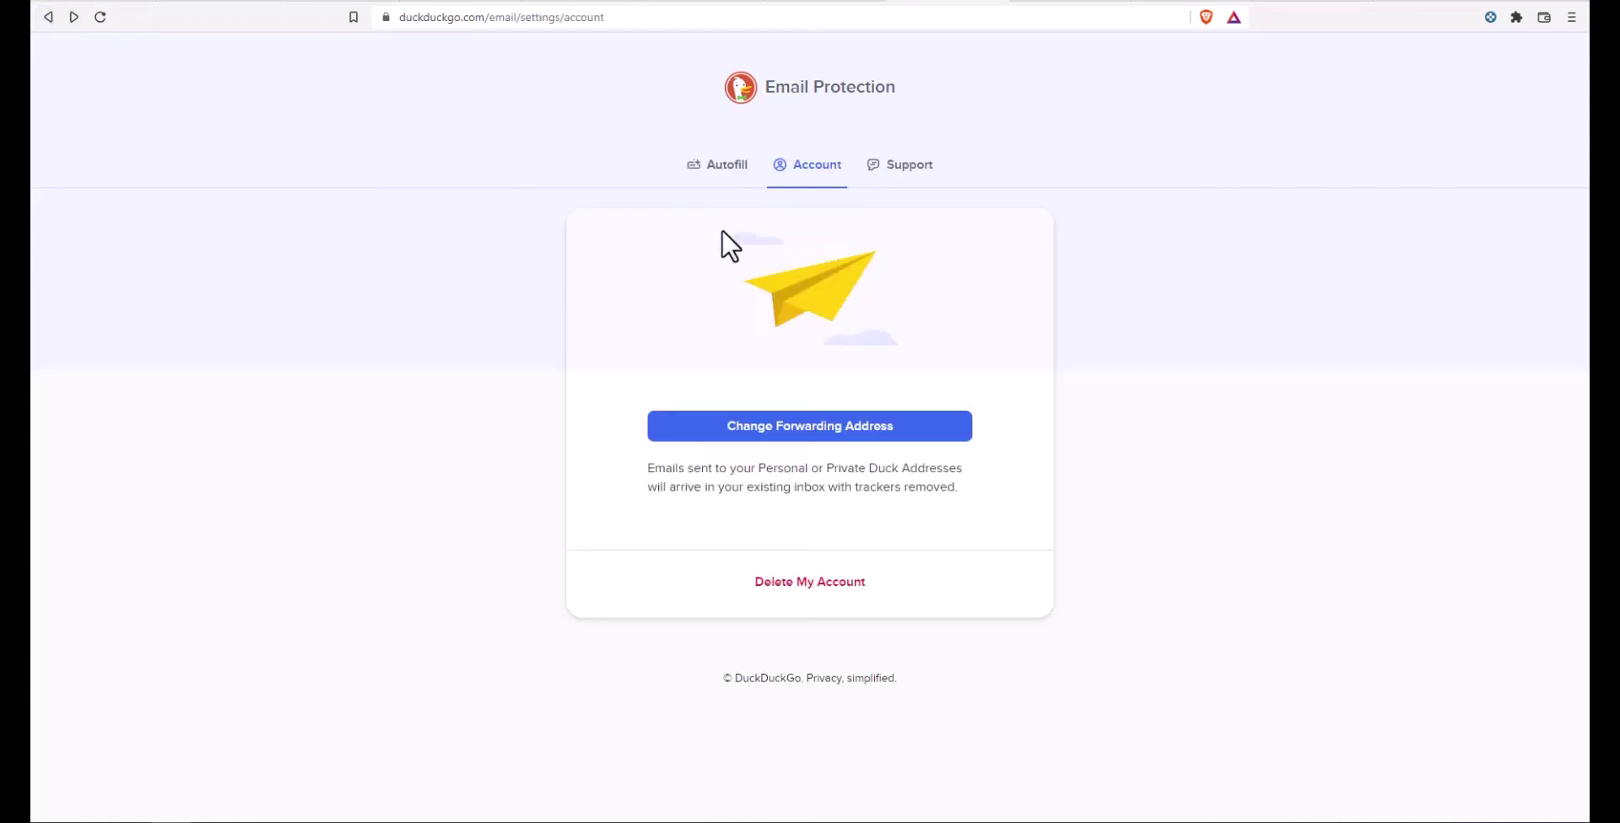
{"action": "left_click", "coordinate": [902, 169]}
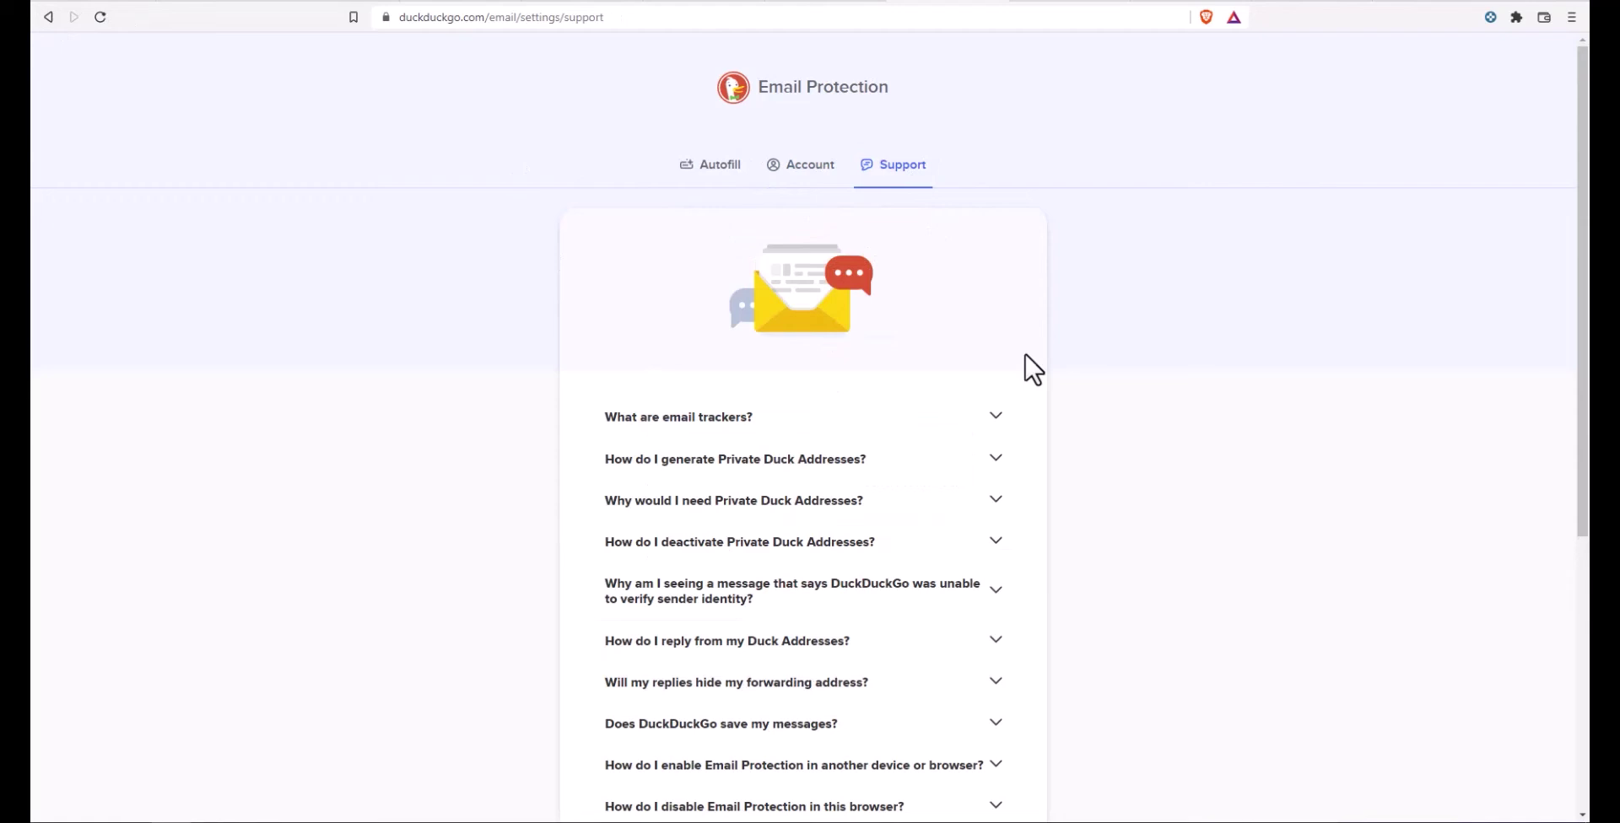
{"action": "left_click", "coordinate": [719, 177]}
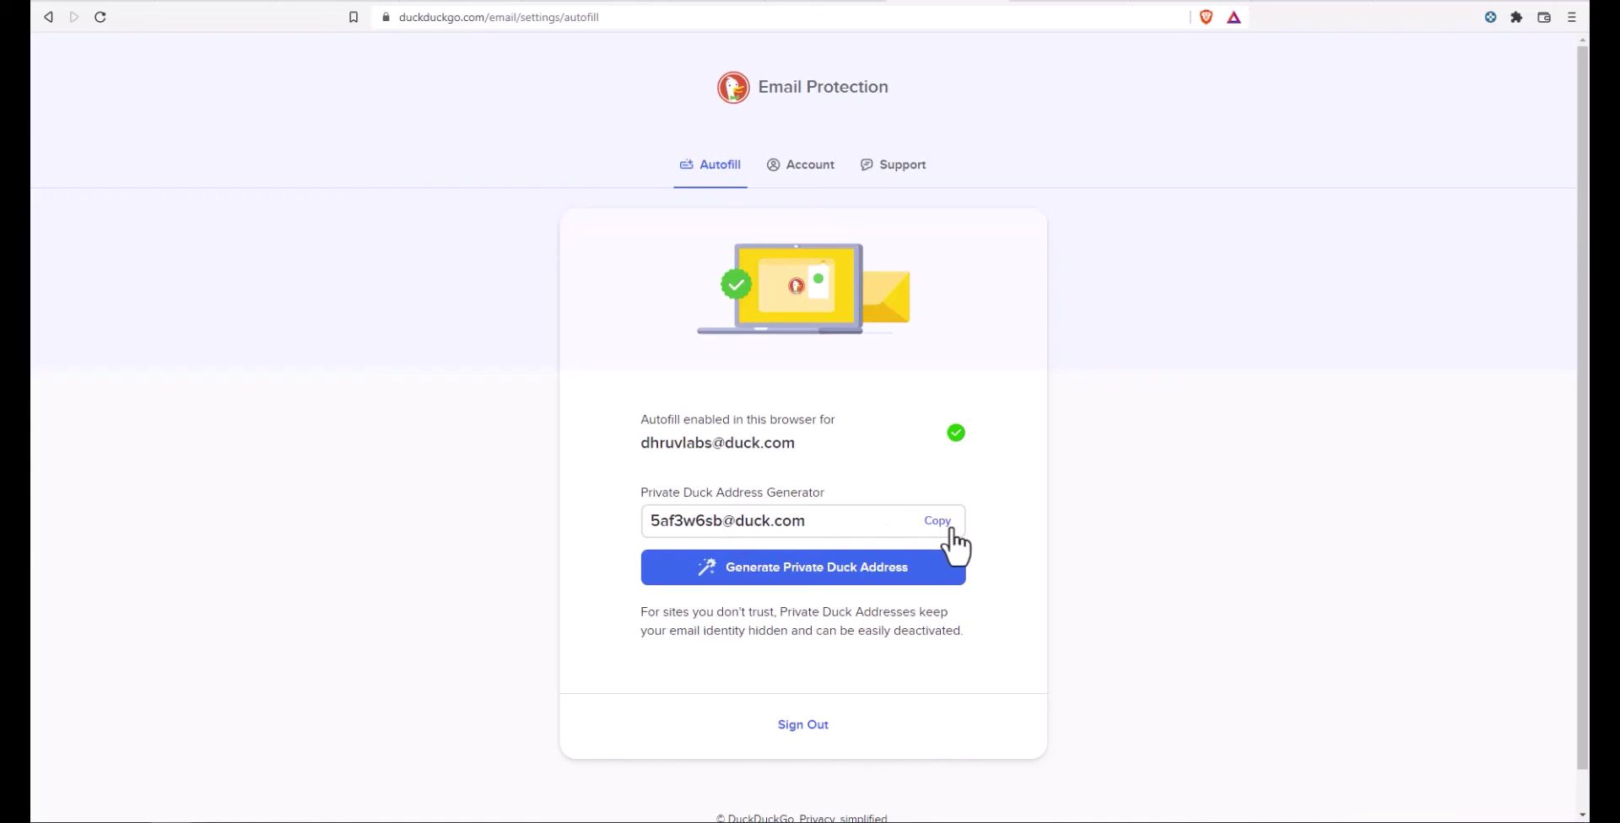
{"action": "left_click", "coordinate": [832, 565]}
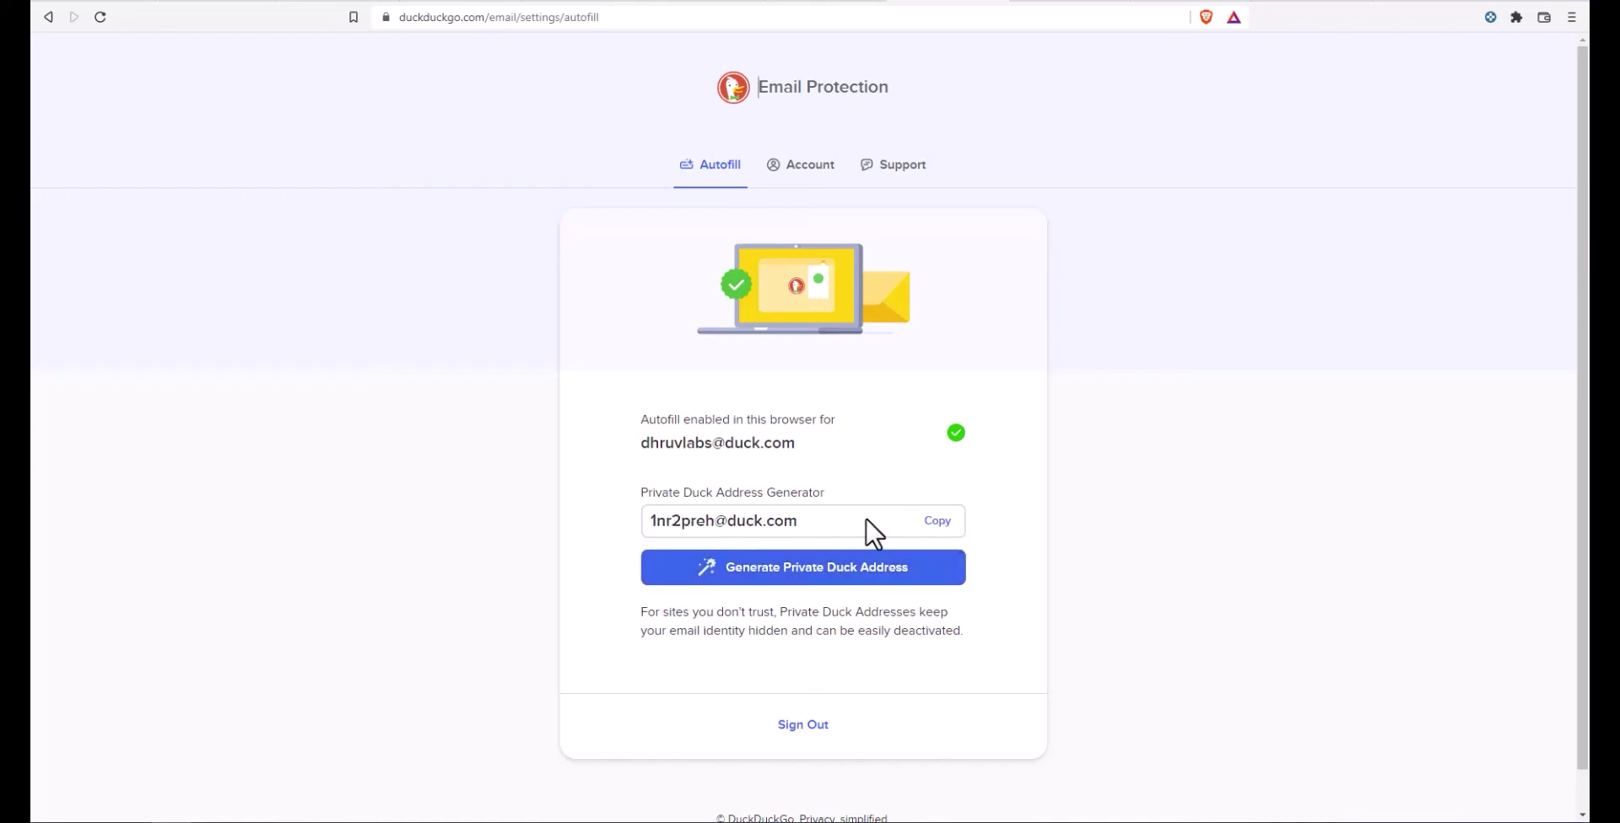
{"action": "left_click", "coordinate": [936, 522]}
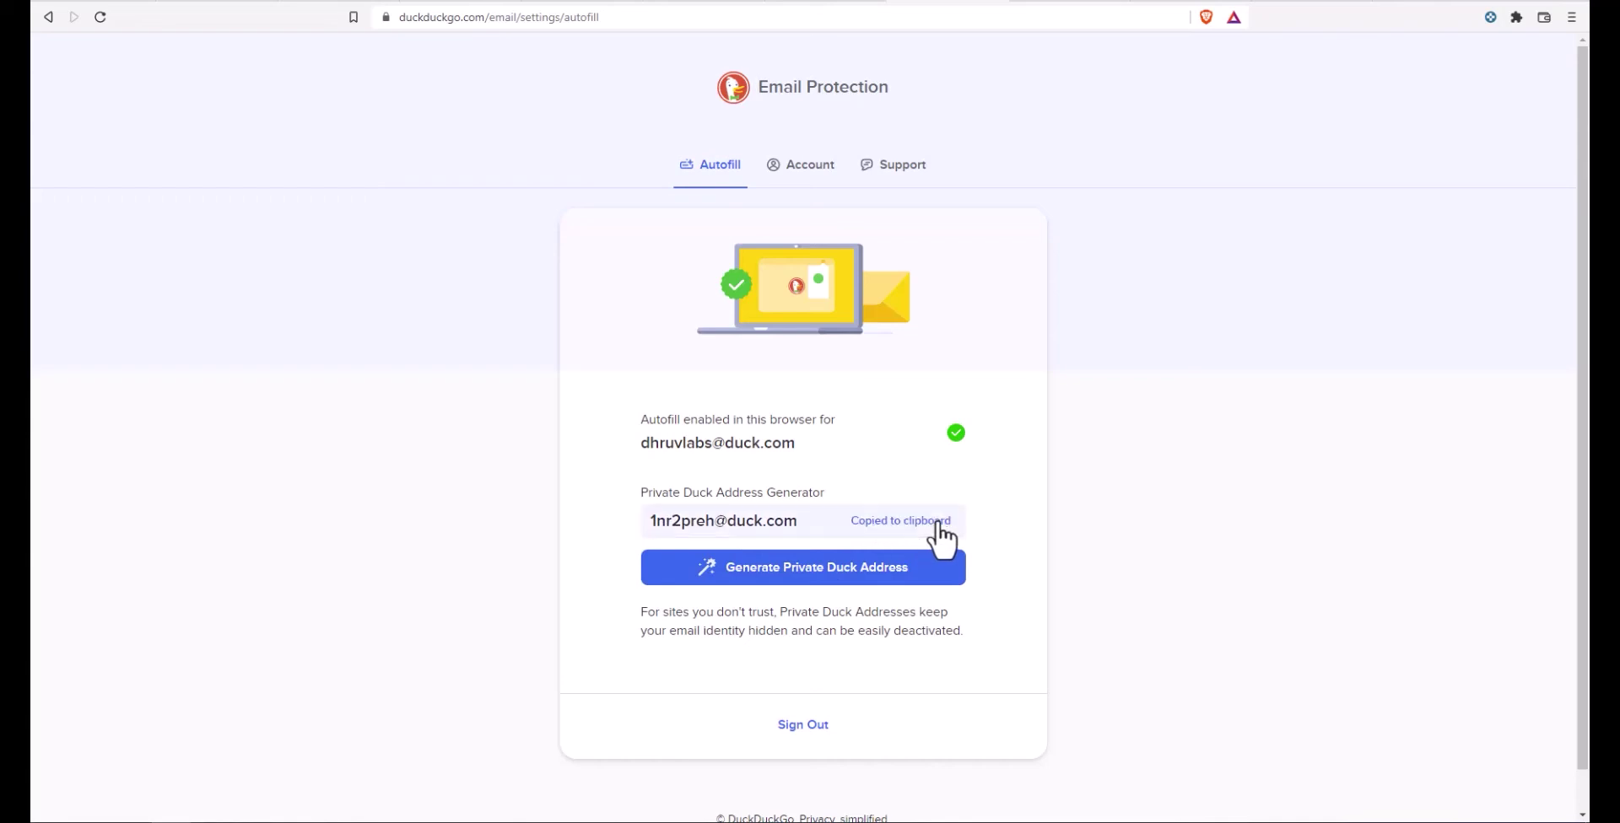
{"action": "scroll", "coordinate": [1172, 448], "scroll_direction": "down", "scroll_amount": 1}
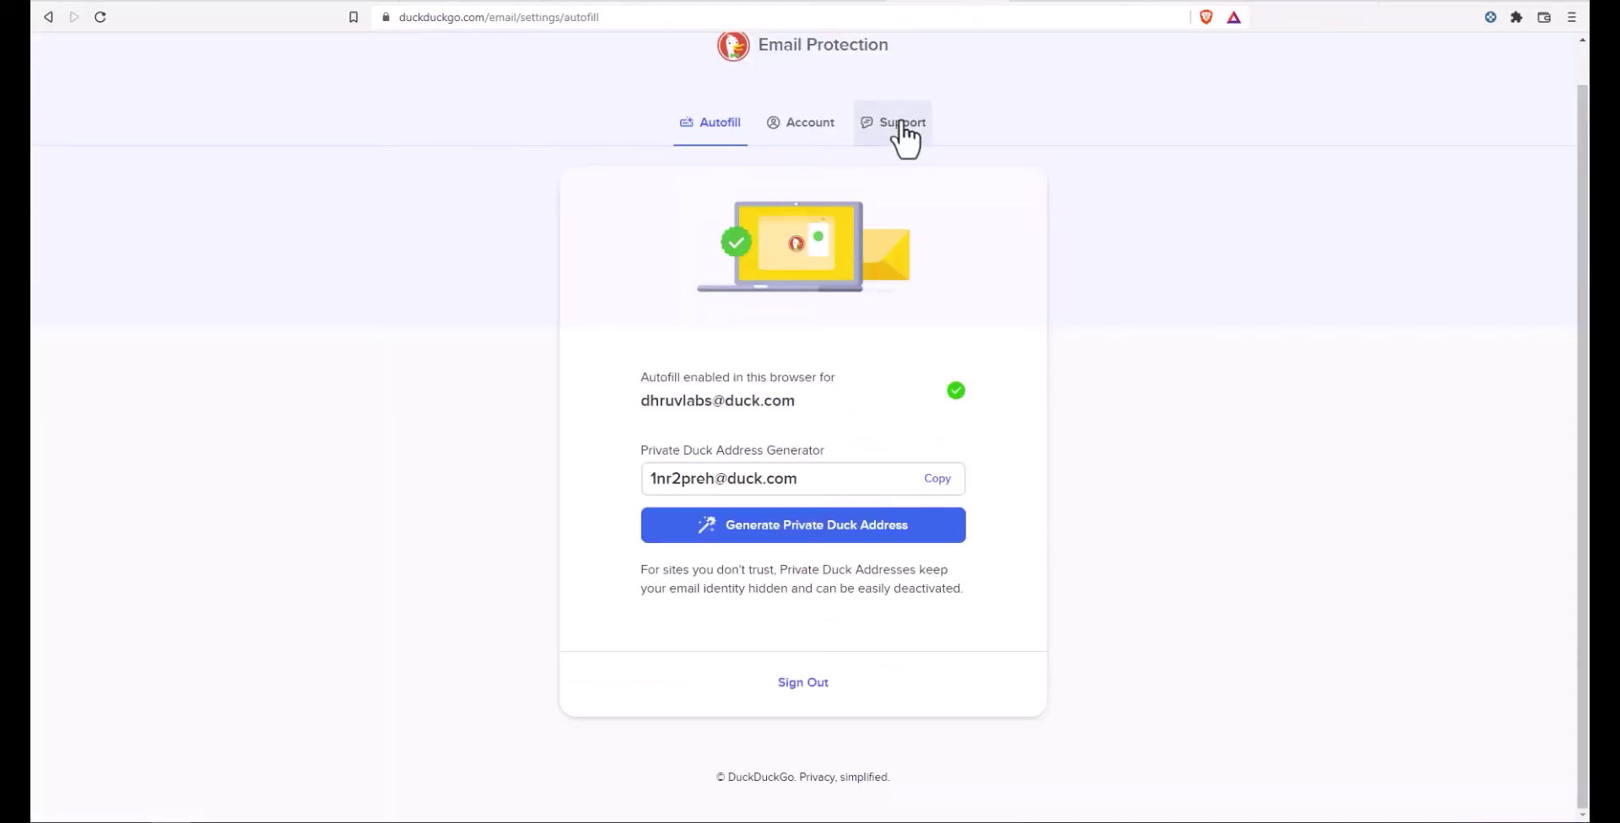
Step: In Support, expand 'How do I delete my account?' and follow its Email Protection Settings link
{"action": "left_click", "coordinate": [901, 125]}
{"action": "scroll", "coordinate": [810, 408], "scroll_direction": "down", "scroll_amount": 1}
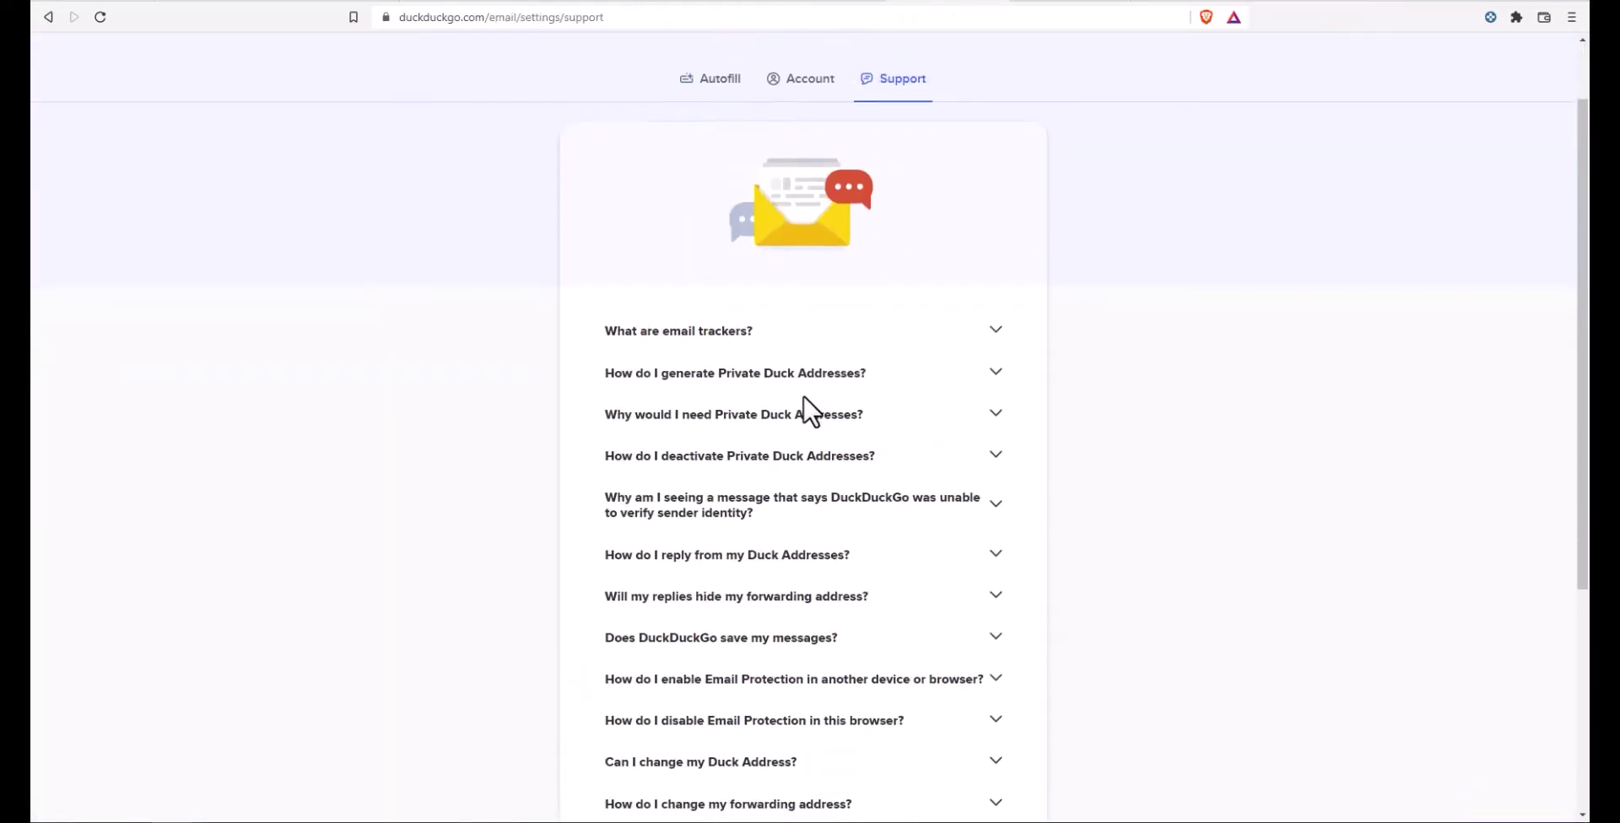
{"action": "scroll", "coordinate": [803, 397], "scroll_direction": "down", "scroll_amount": 3}
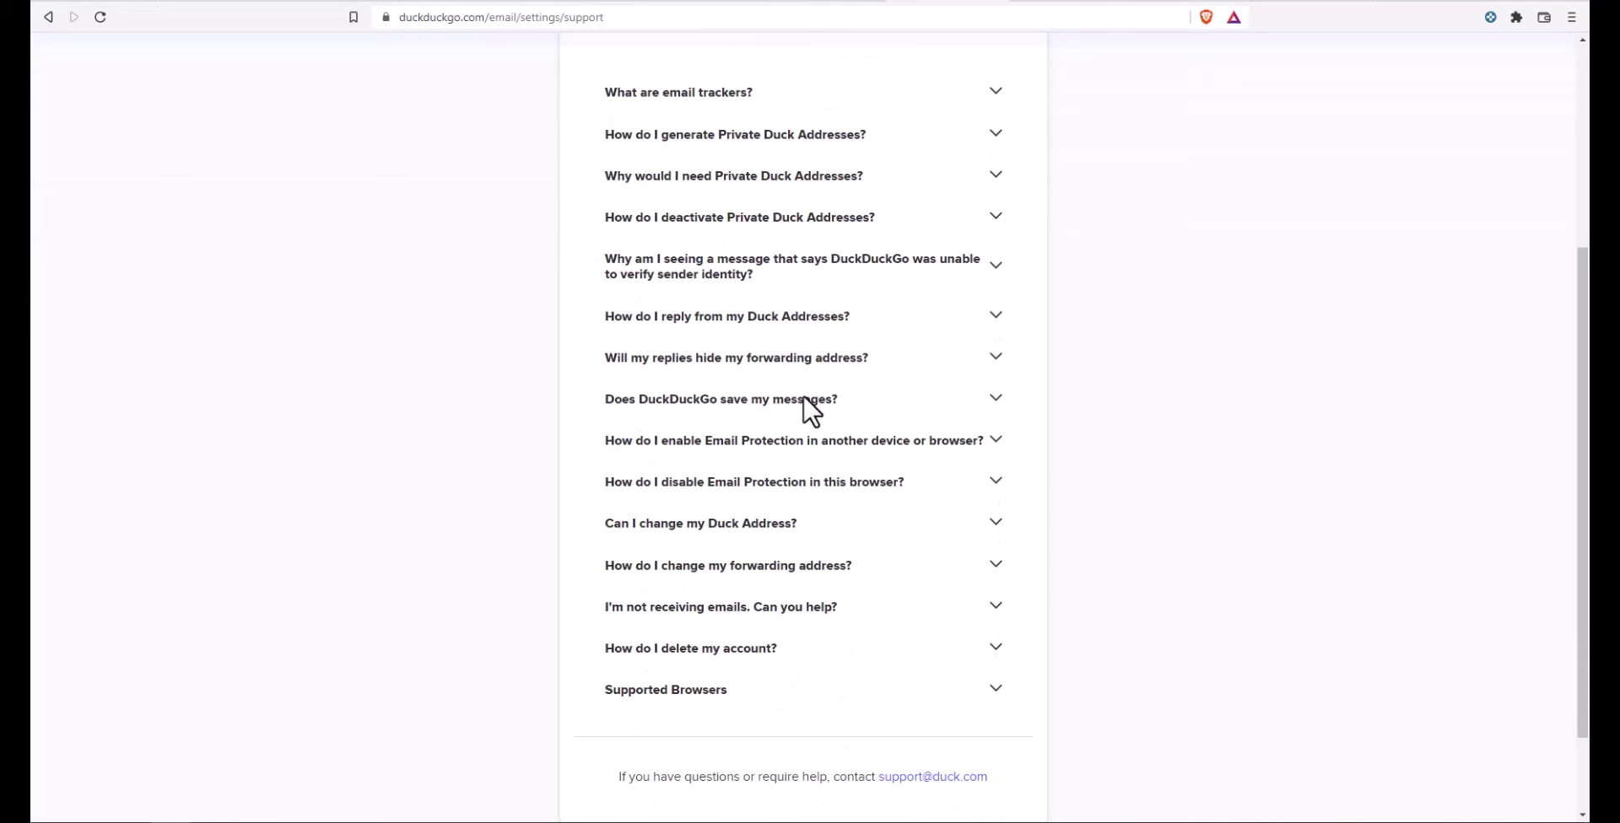
{"action": "left_click", "coordinate": [718, 662]}
{"action": "scroll", "coordinate": [770, 415], "scroll_direction": "down", "scroll_amount": 3}
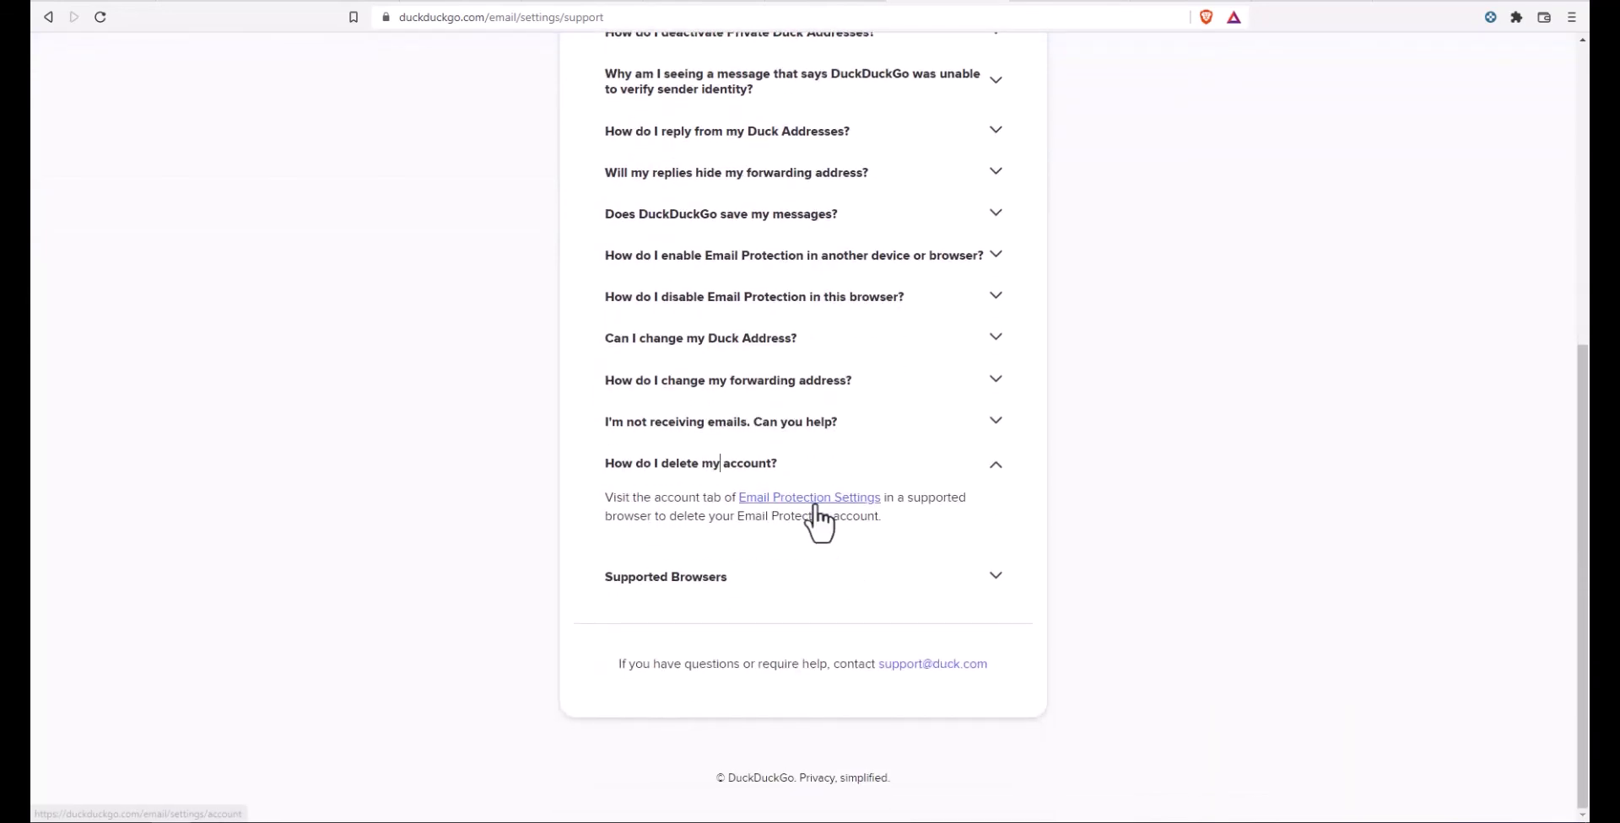
{"action": "left_click", "coordinate": [817, 500]}
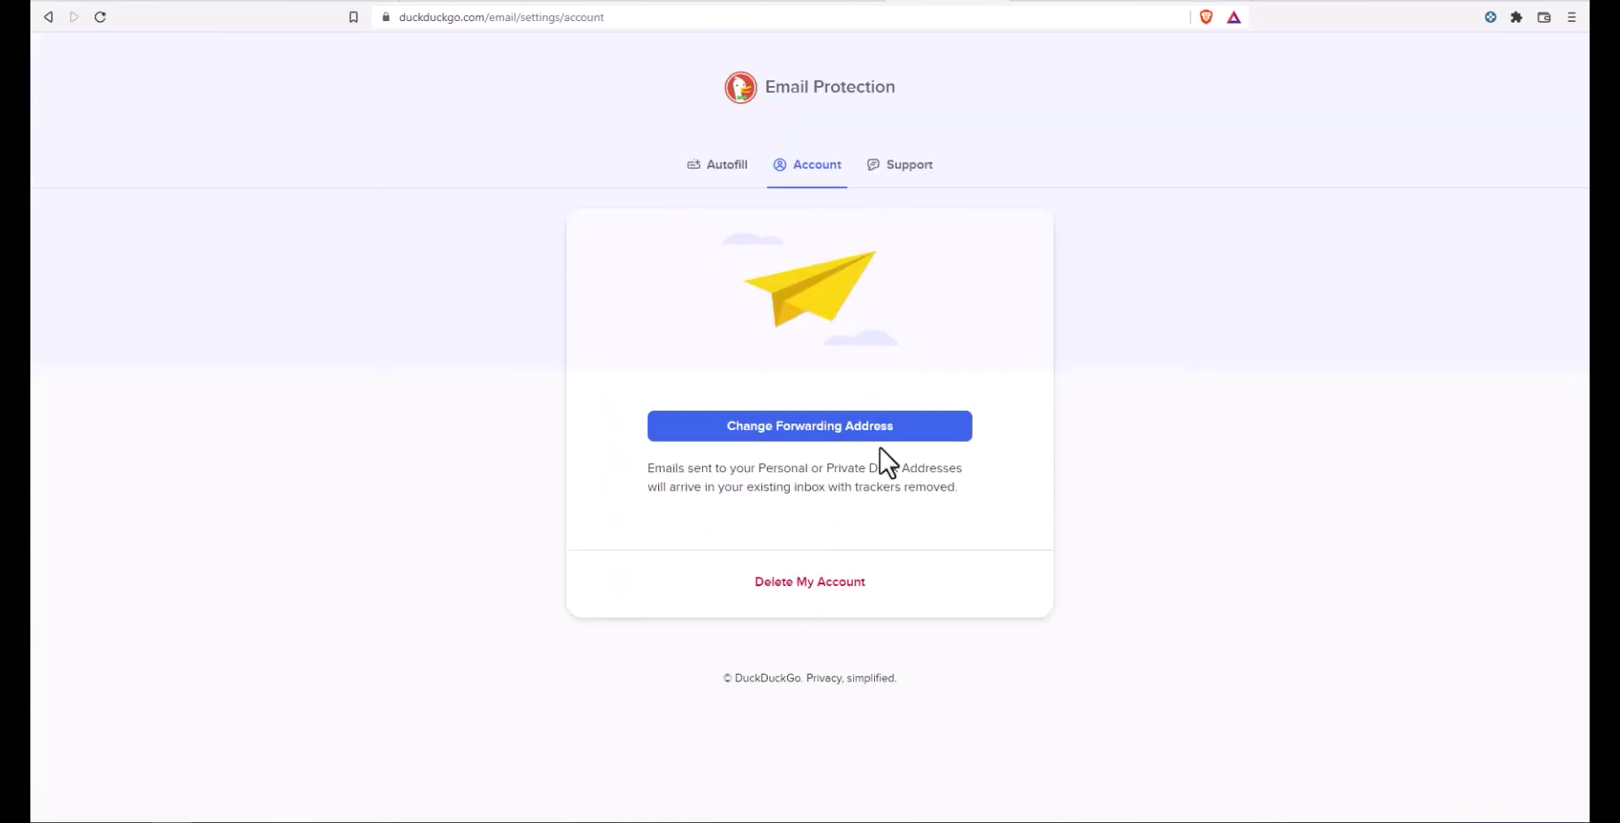
Step: Start deleting the account and enter the emailed one-time passphrase in the verification field
{"action": "left_click", "coordinate": [806, 582]}
{"action": "left_click", "coordinate": [762, 528]}
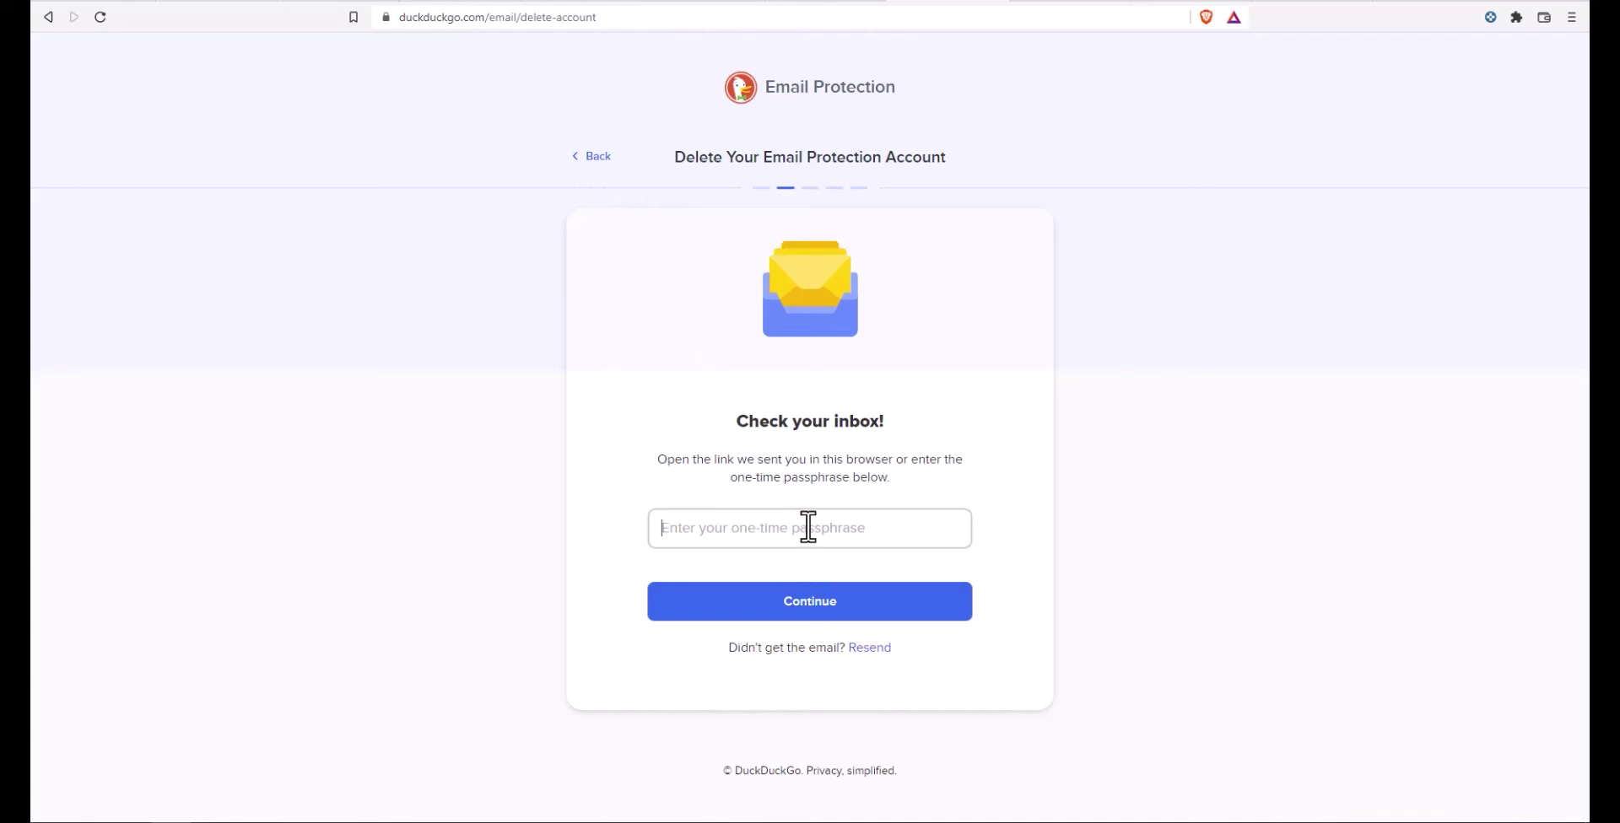
{"action": "type", "text": "122"}
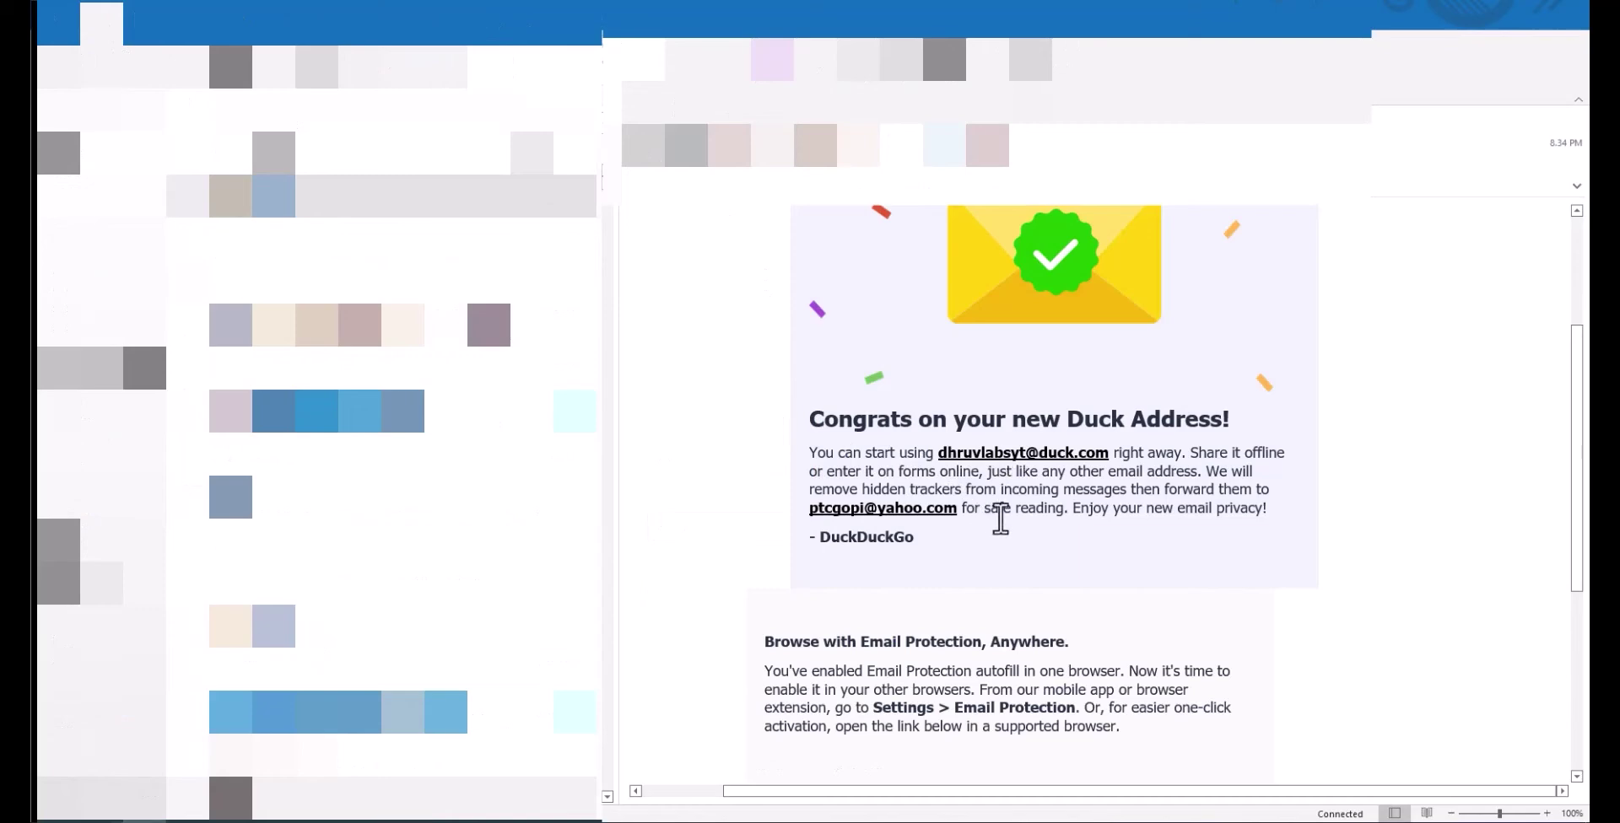
{"action": "scroll", "coordinate": [1003, 533], "scroll_direction": "up", "scroll_amount": 3}
{"action": "scroll", "coordinate": [1012, 527], "scroll_direction": "up", "scroll_amount": 1}
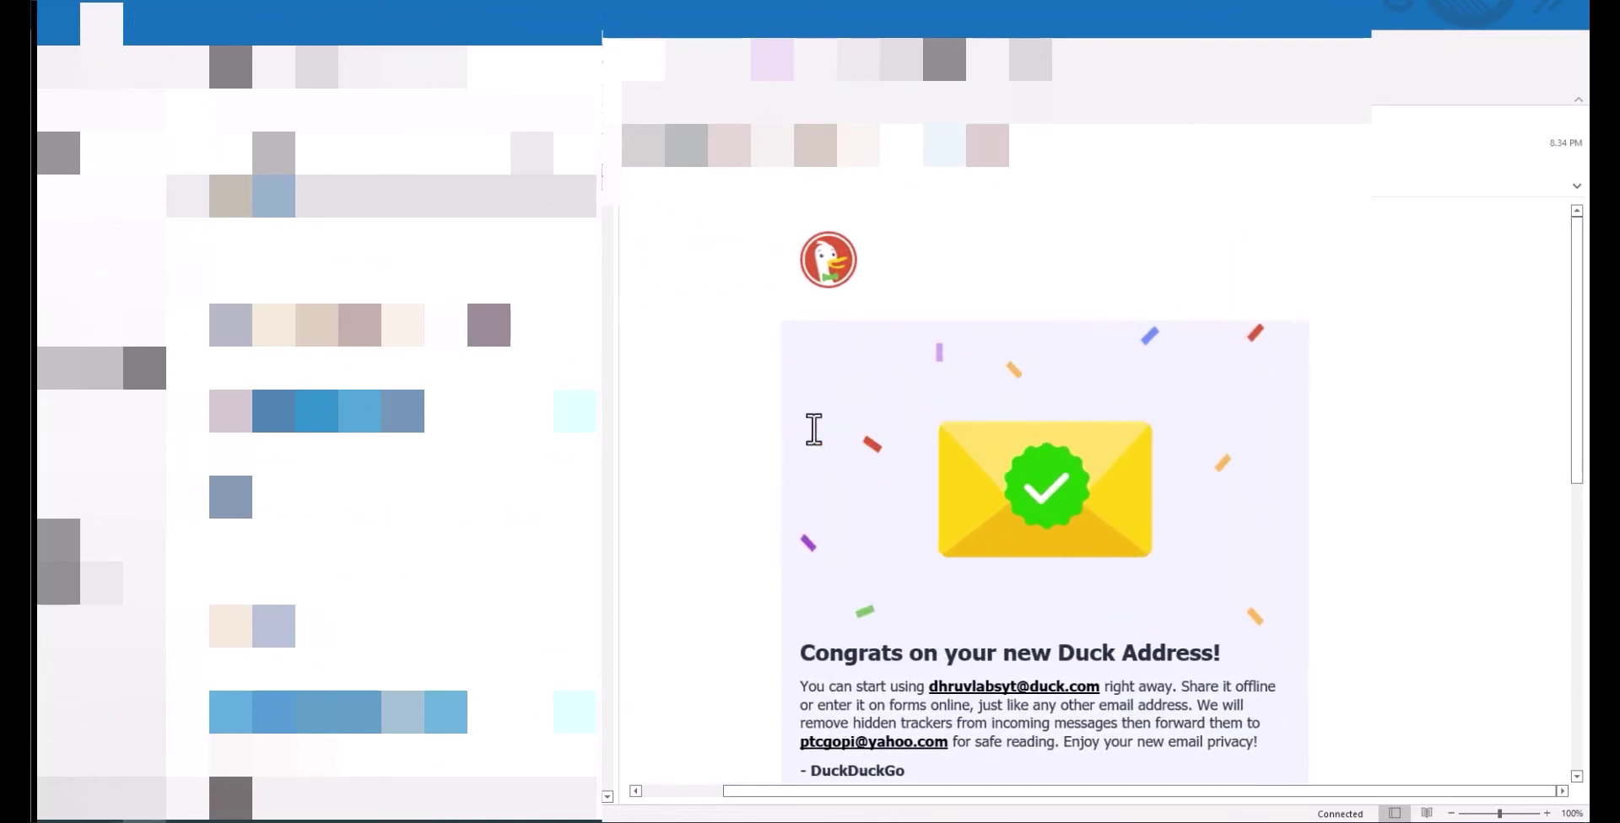
{"action": "scroll", "coordinate": [814, 427], "scroll_direction": "down", "scroll_amount": 4}
{"action": "scroll", "coordinate": [813, 429], "scroll_direction": "down", "scroll_amount": 1}
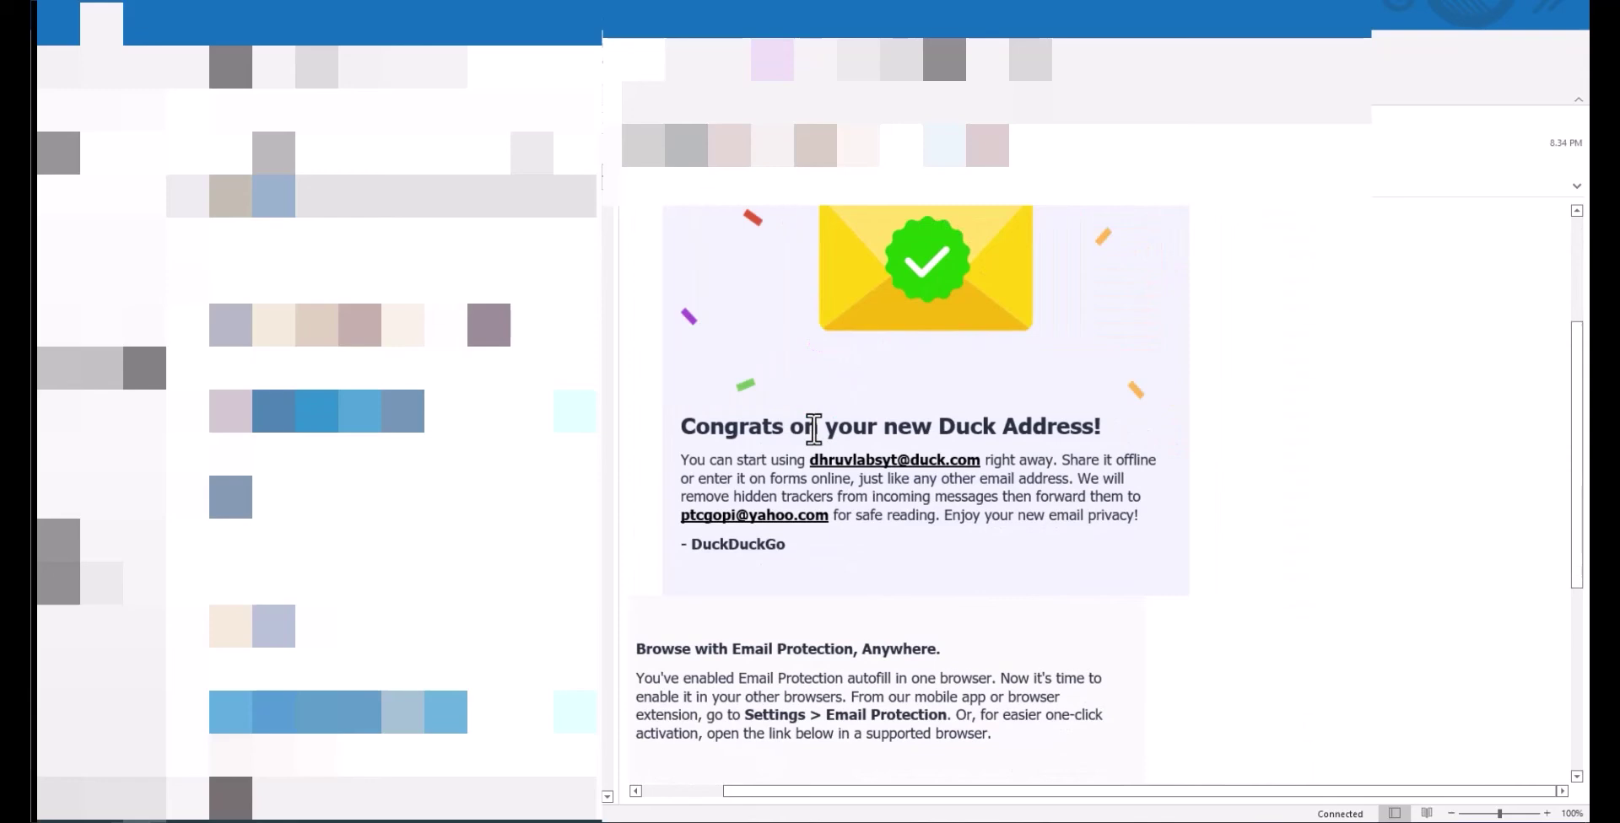
{"action": "scroll", "coordinate": [813, 429], "scroll_direction": "down", "scroll_amount": 1}
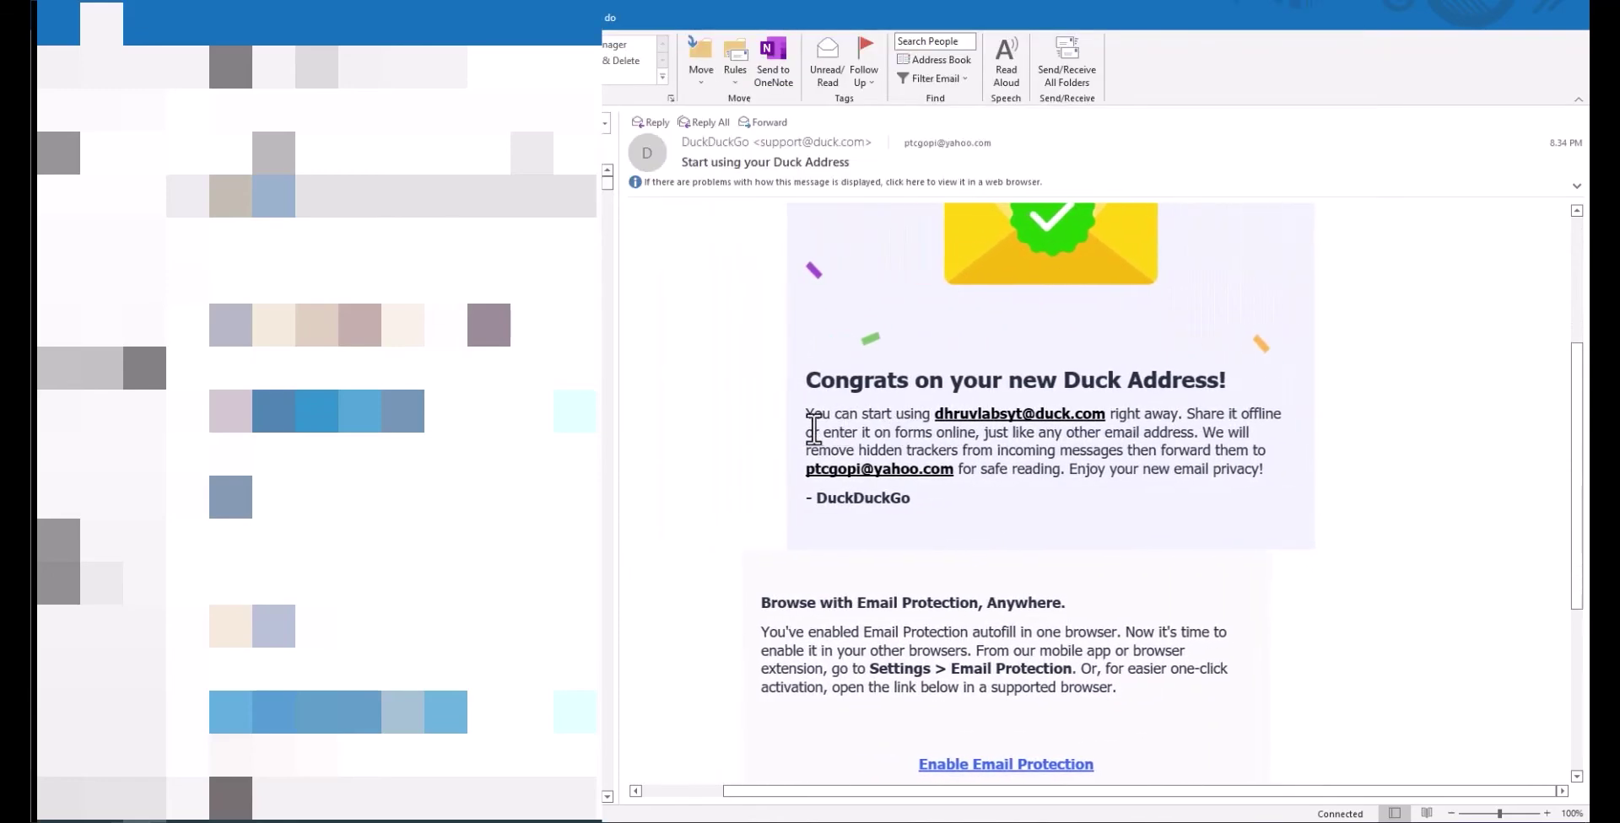
{"action": "scroll", "coordinate": [962, 515], "scroll_direction": "down", "scroll_amount": 2}
{"action": "scroll", "coordinate": [962, 514], "scroll_direction": "down", "scroll_amount": 4}
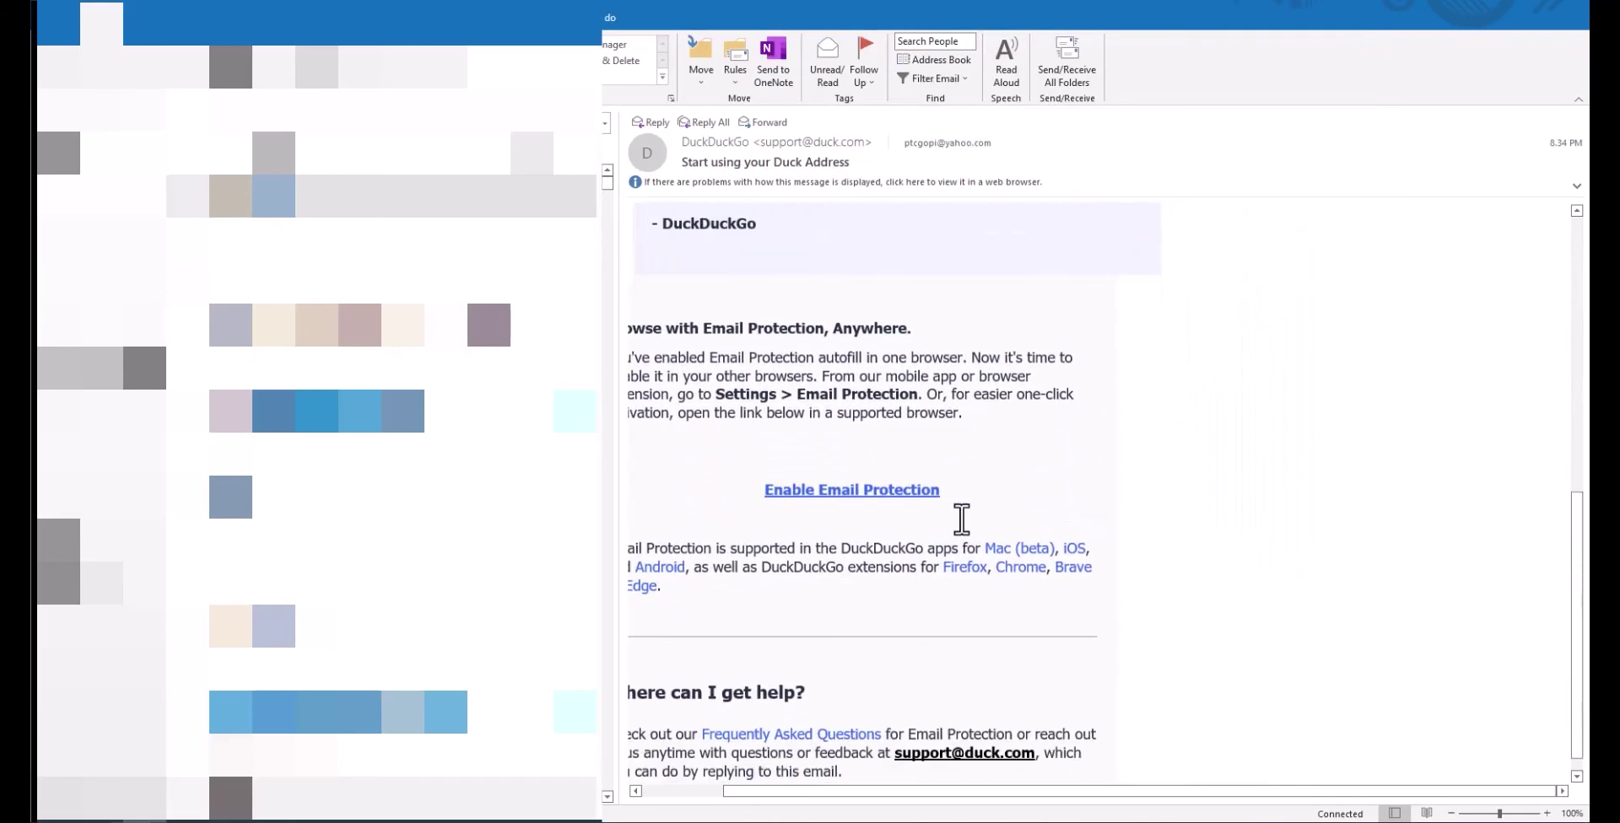
{"action": "scroll", "coordinate": [962, 520], "scroll_direction": "up", "scroll_amount": 6}
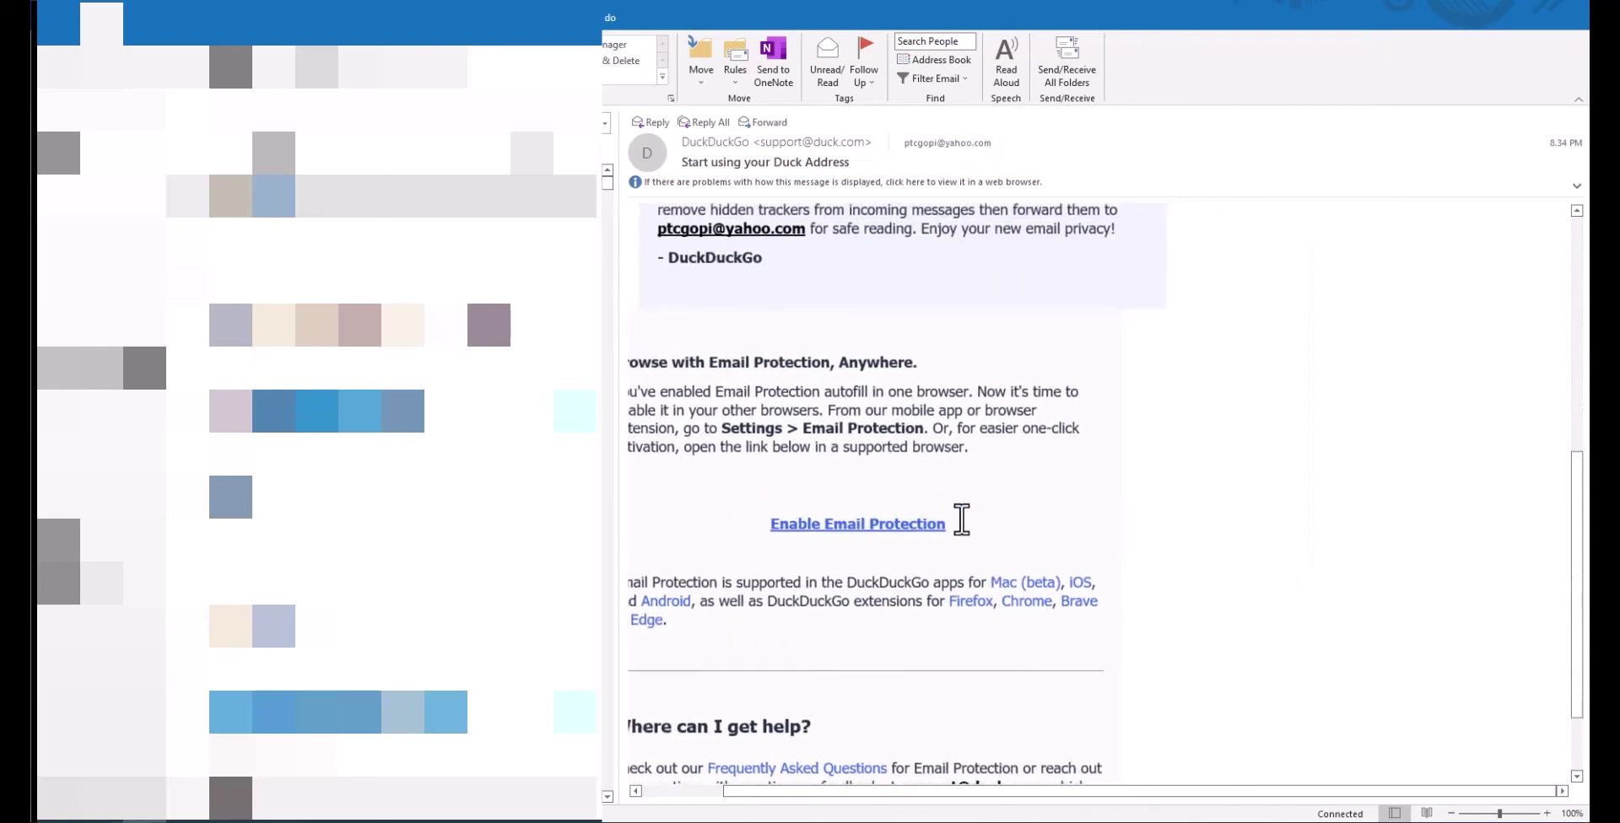
{"action": "scroll", "coordinate": [961, 521], "scroll_direction": "up", "scroll_amount": 1}
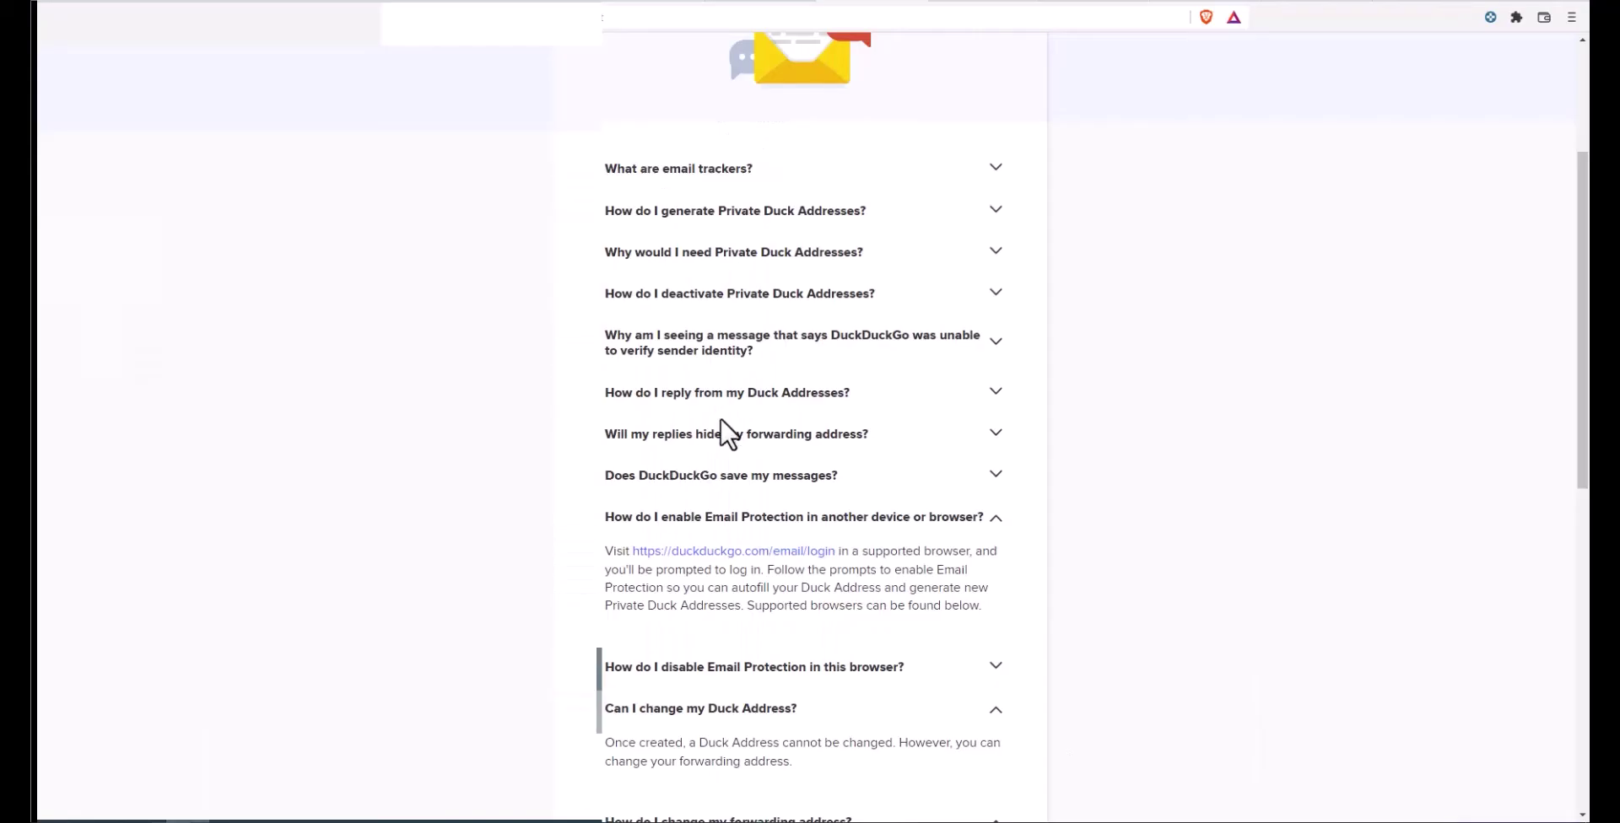
Step: Go to the Account settings page and begin changing the forwarding address
{"action": "scroll", "coordinate": [1192, 458], "scroll_direction": "up", "scroll_amount": 3}
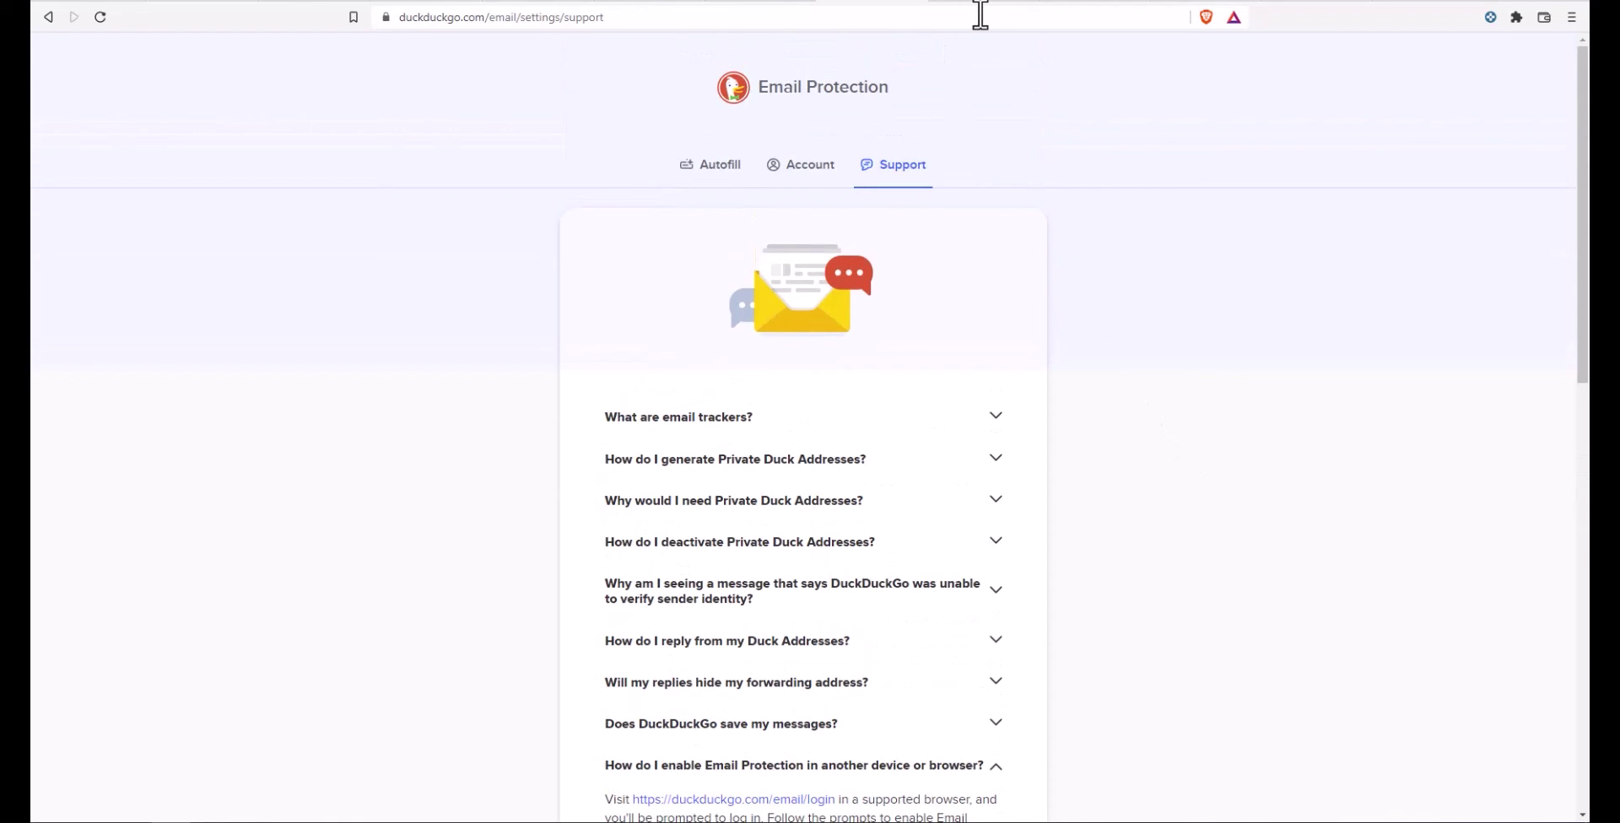
{"action": "left_click", "coordinate": [814, 169]}
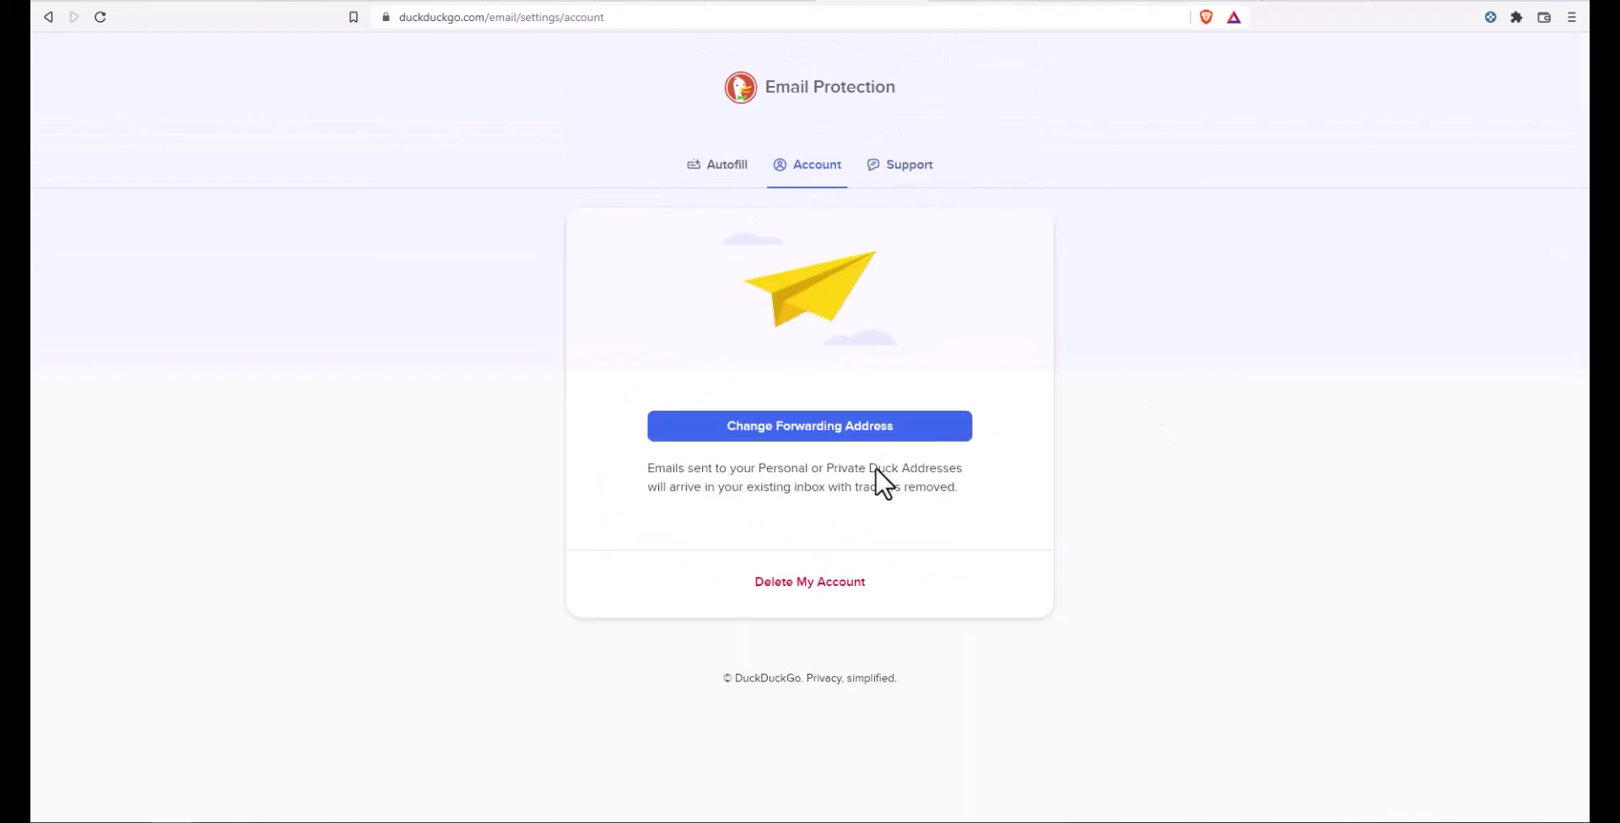
{"action": "left_click", "coordinate": [839, 431]}
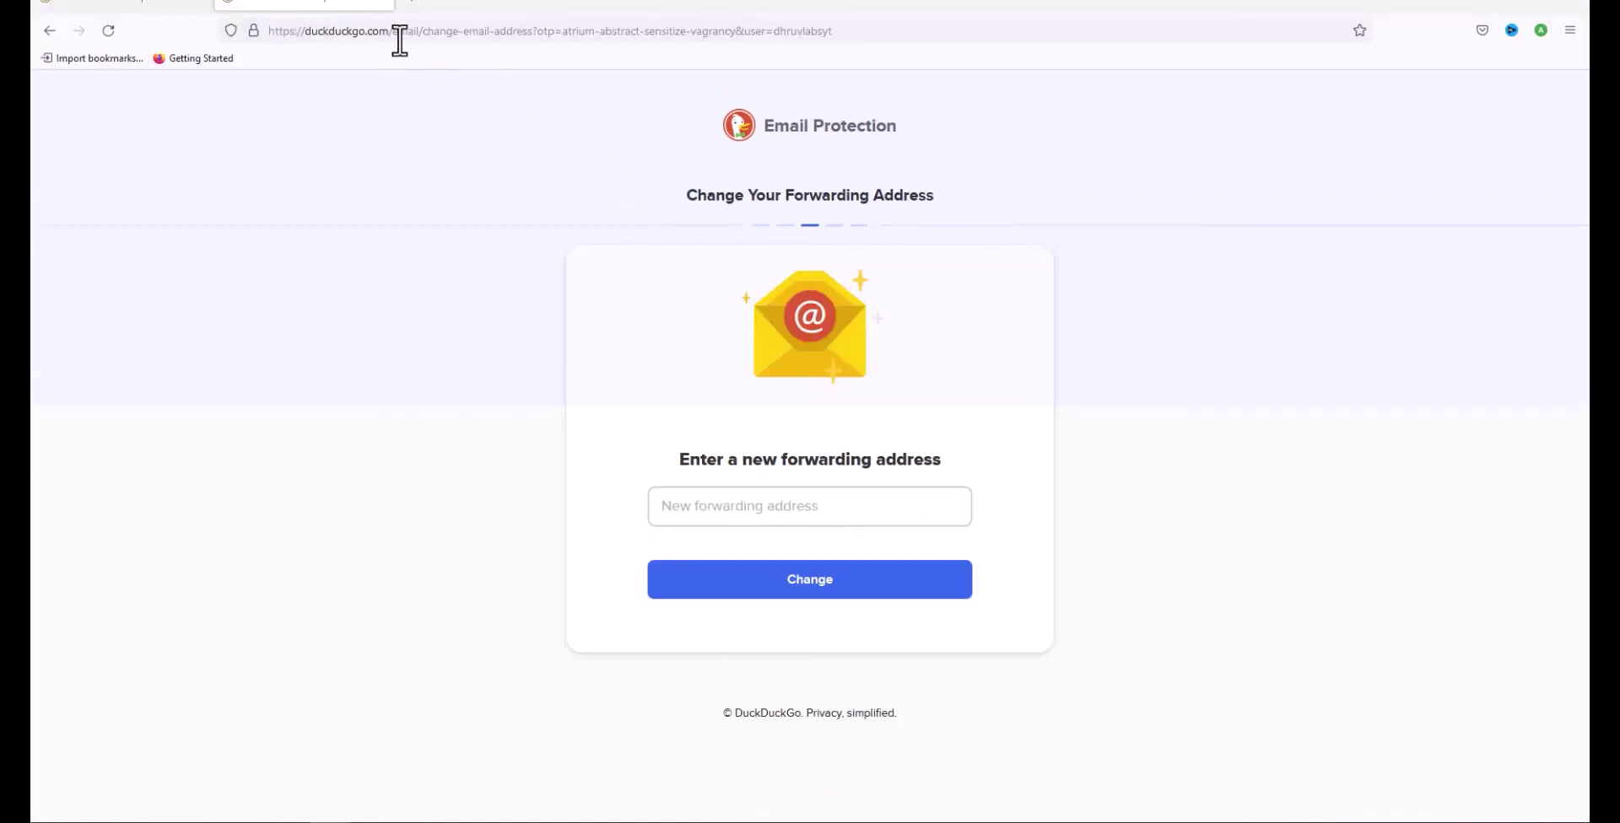
Step: Highlight the one-time passphrase embedded in the verification link's URL to inspect it
{"action": "left_click", "coordinate": [398, 32]}
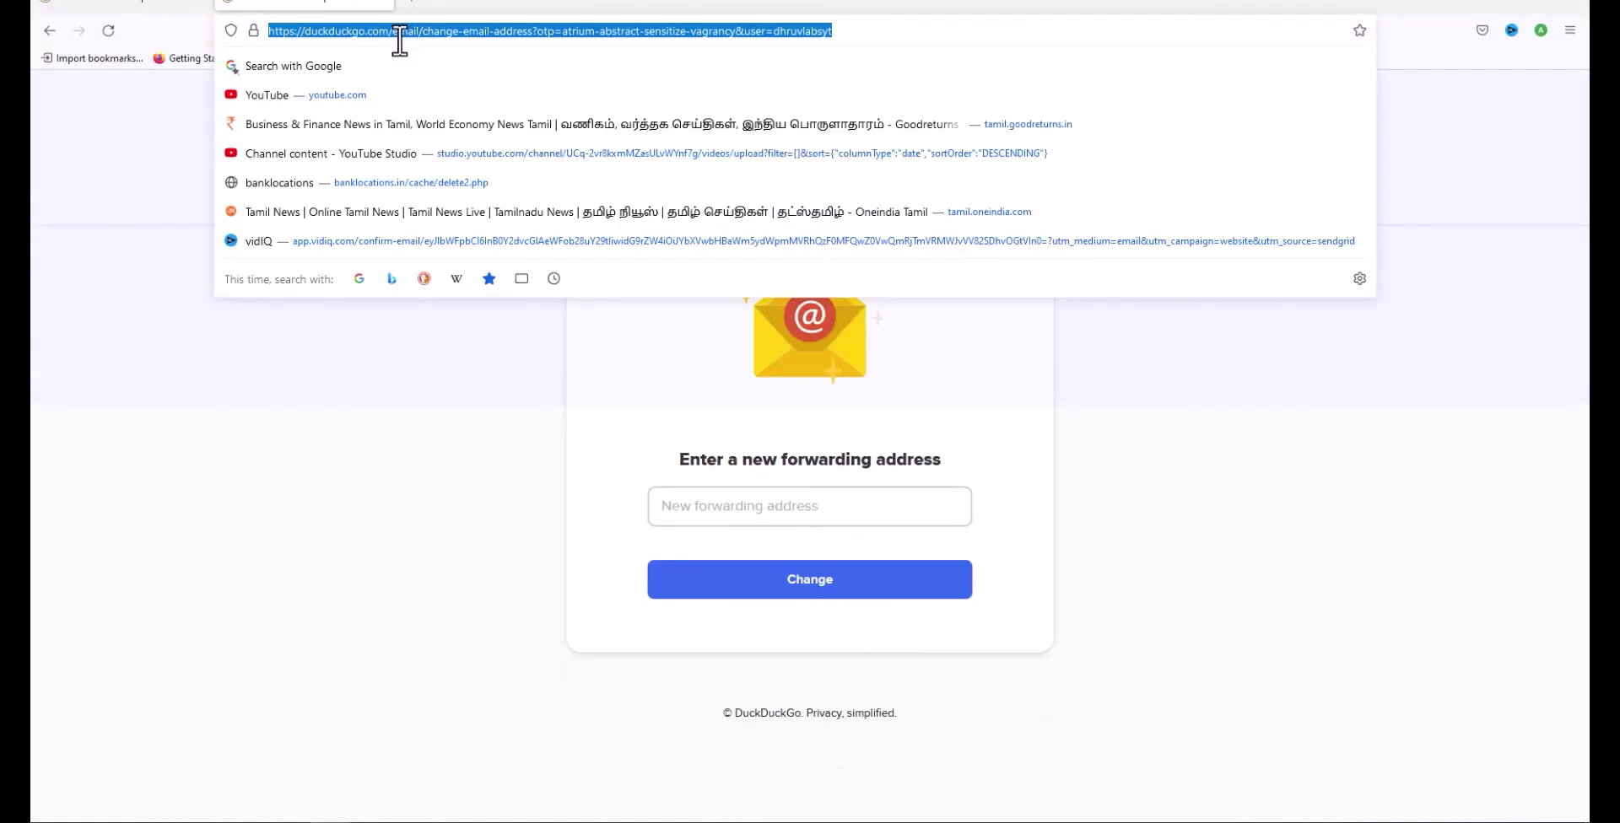
{"action": "left_click", "coordinate": [783, 31]}
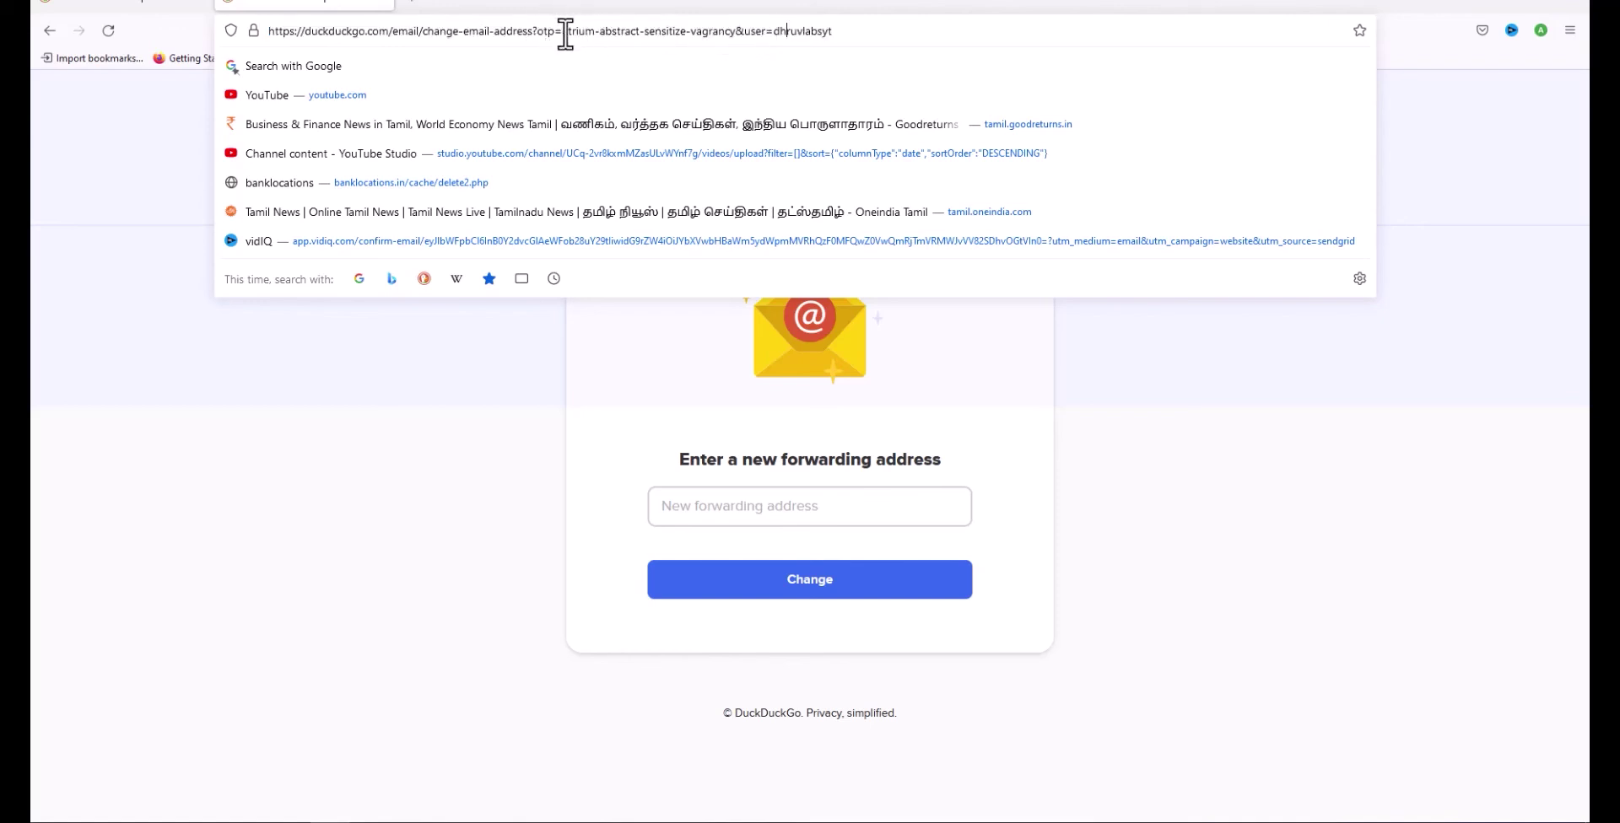
{"action": "left_click_drag", "start_coordinate": [564, 32], "coordinate": [737, 39]}
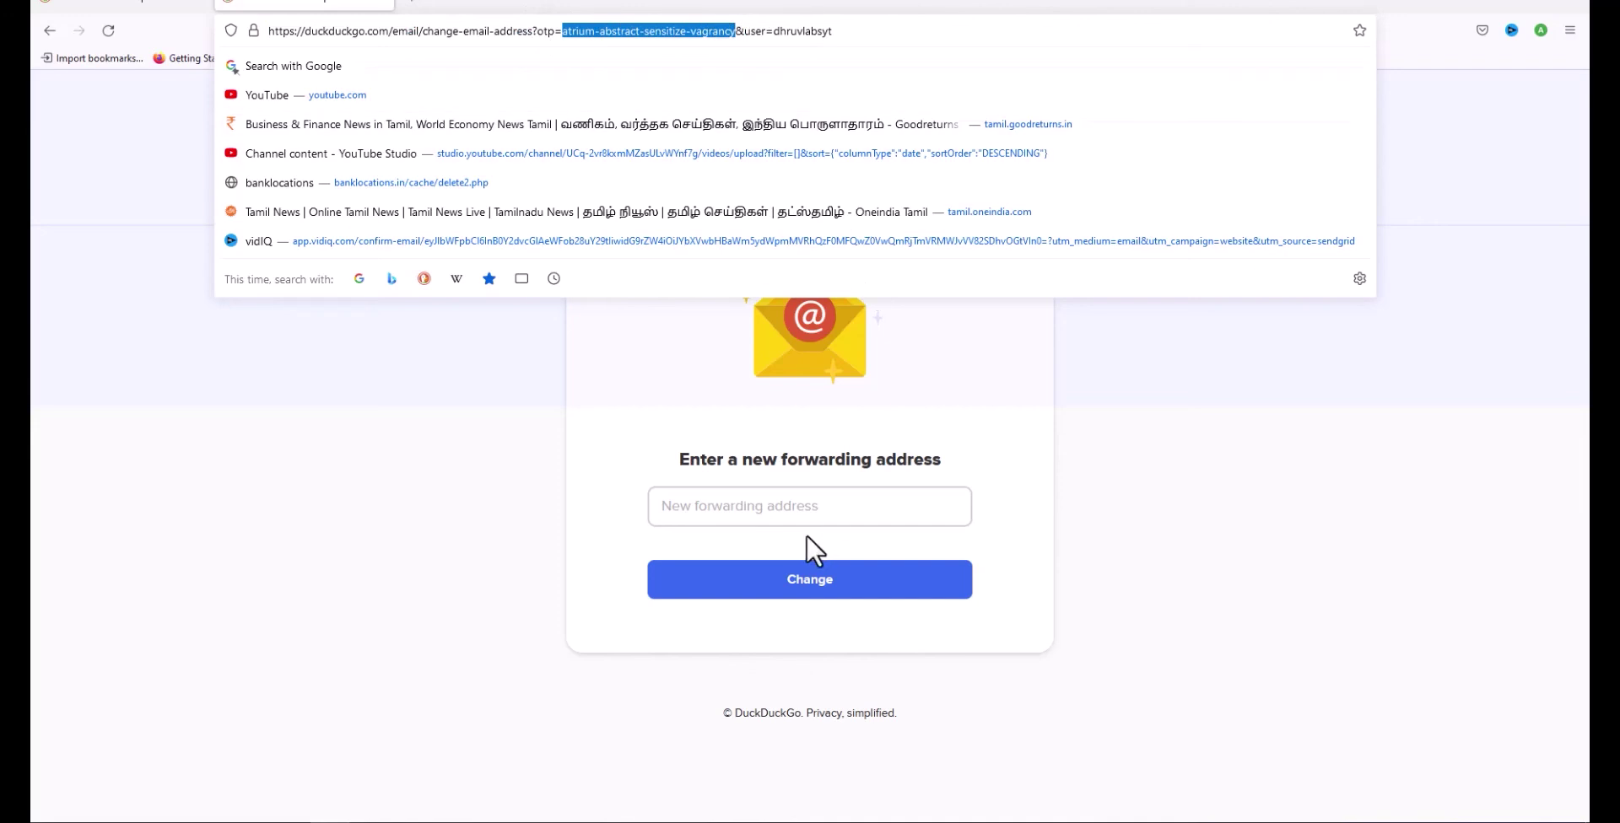
Step: Enter the new Gmail forwarding address, submit it, and confirm it as correct
{"action": "left_click", "coordinate": [791, 506]}
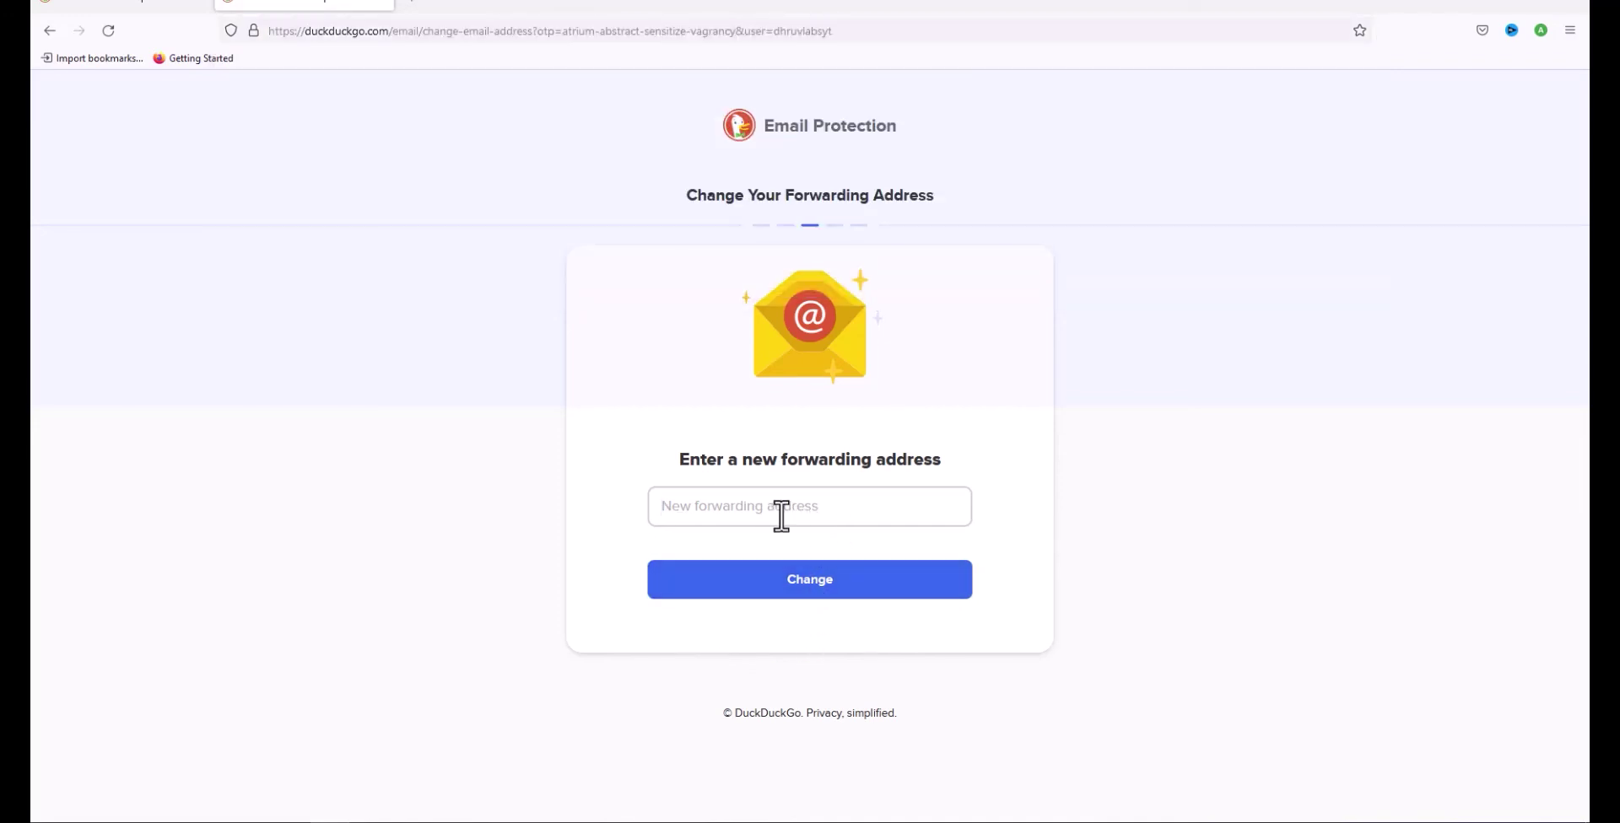
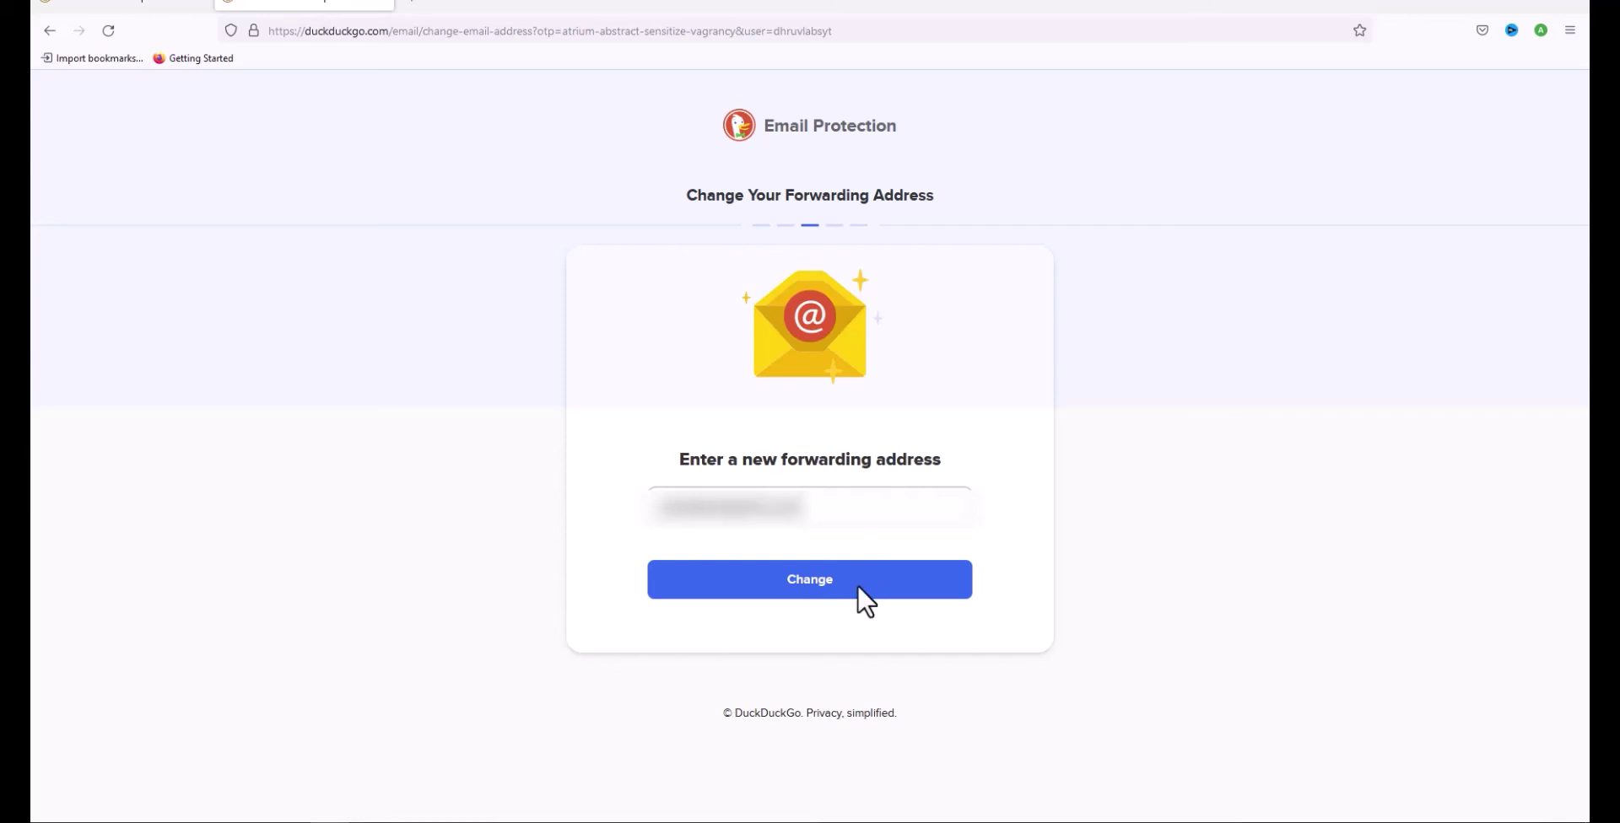
{"action": "left_click", "coordinate": [788, 580]}
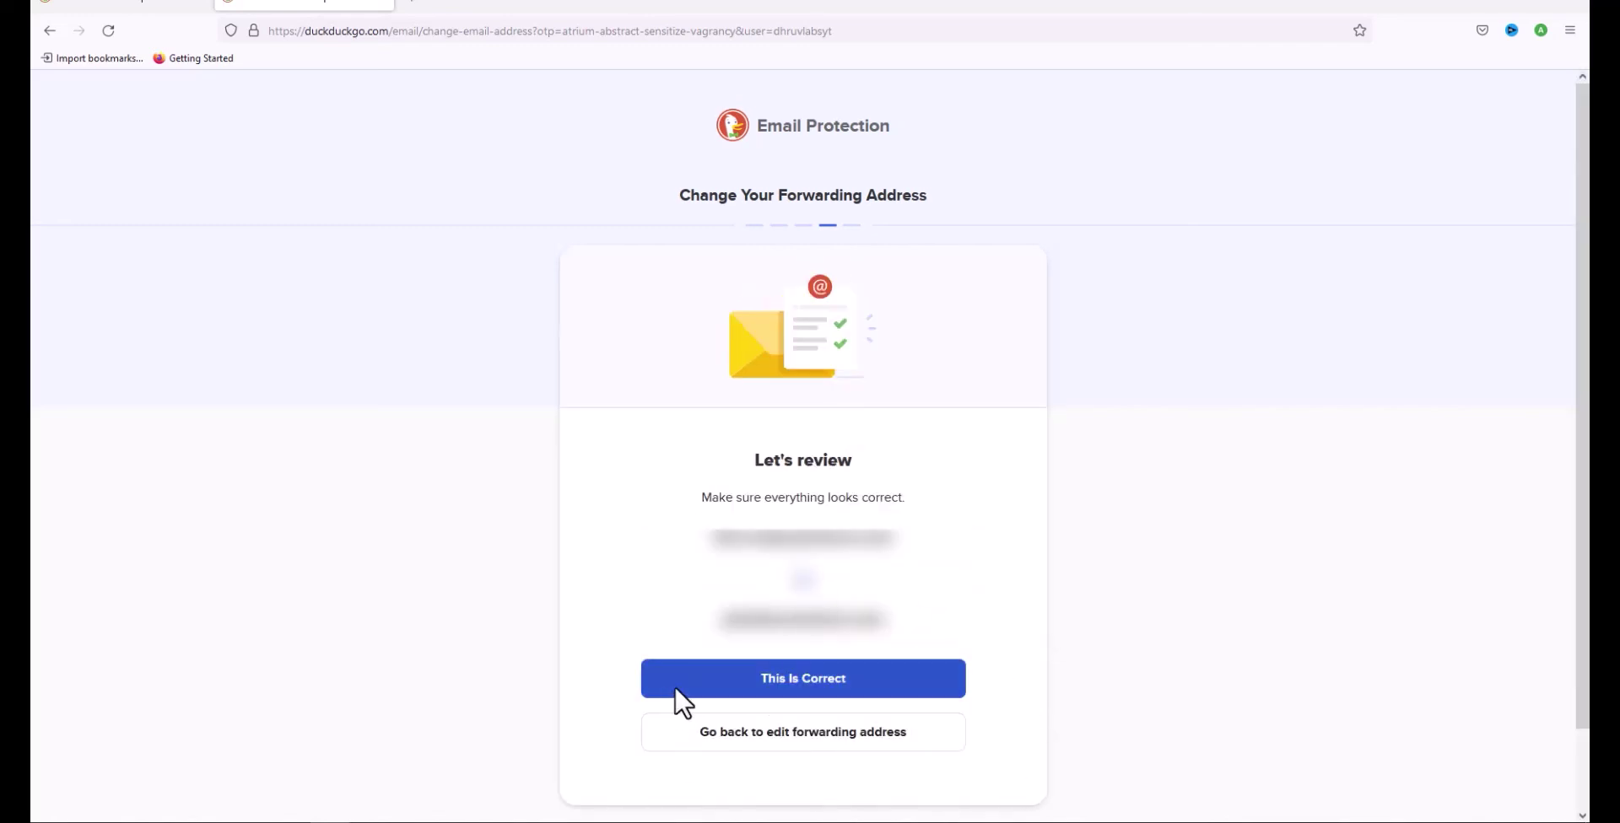
{"action": "left_click", "coordinate": [921, 689]}
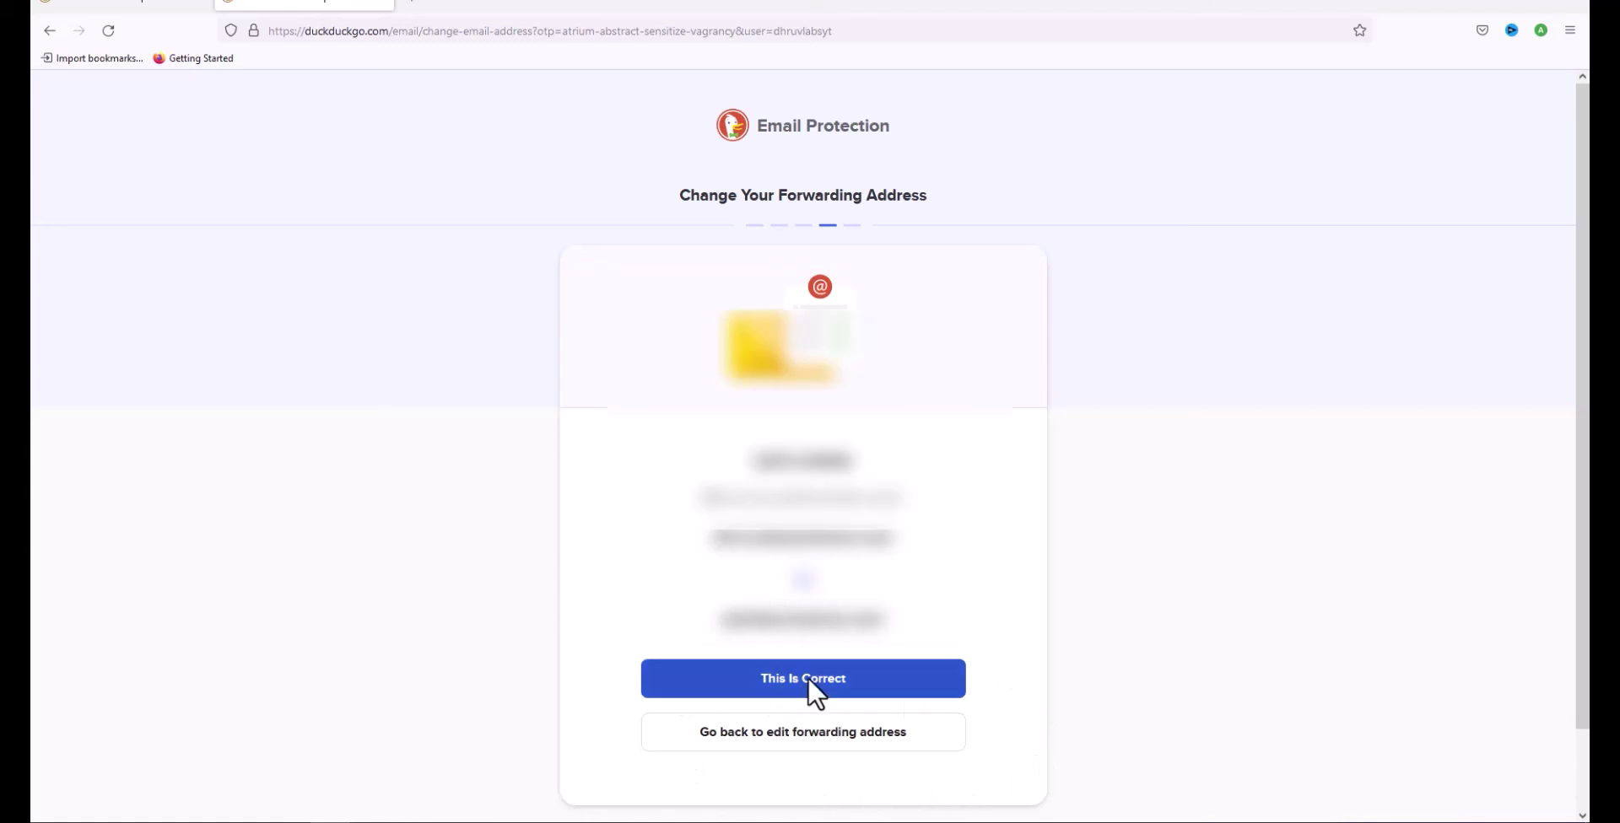
{"action": "left_click", "coordinate": [808, 676]}
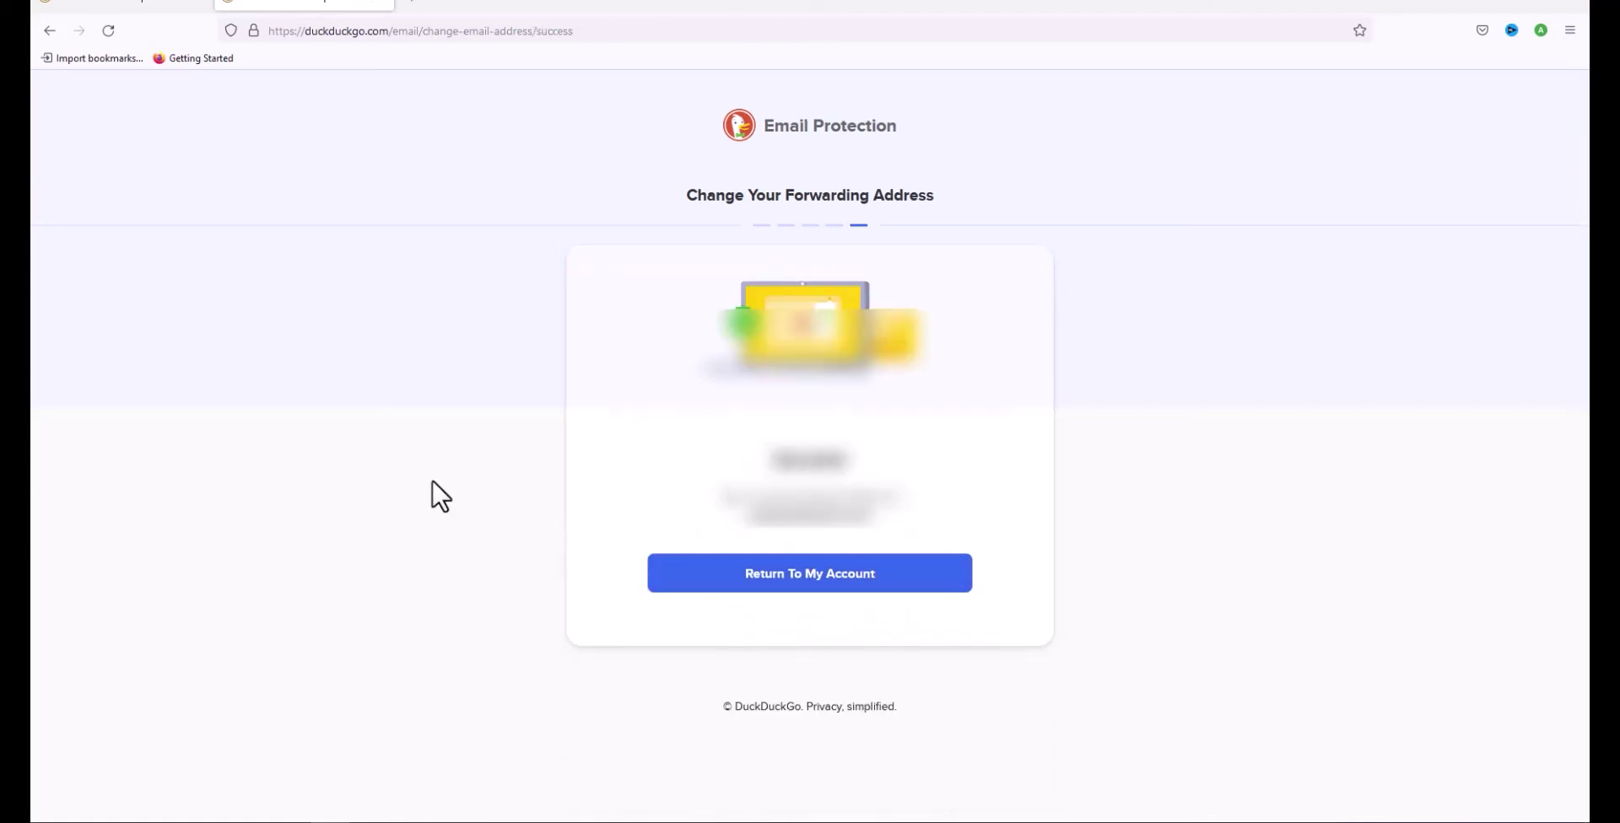